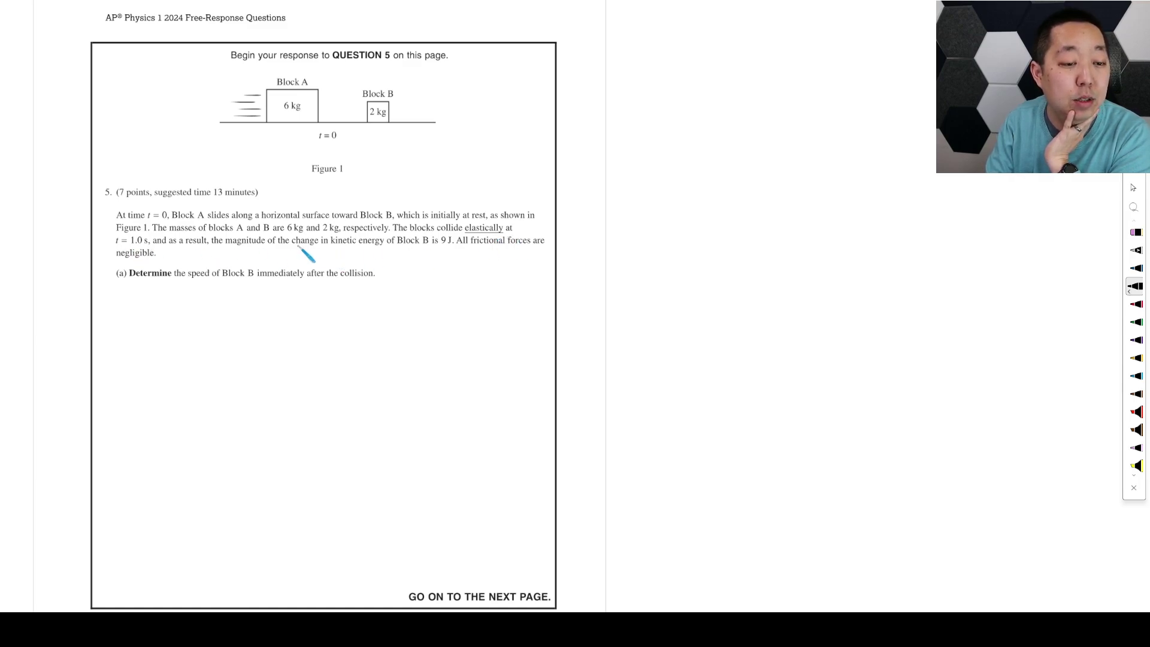
- Underline the words 'Block B is 9 J' in black pen in the Question 5 problem text
drag(433, 246, 452, 248)
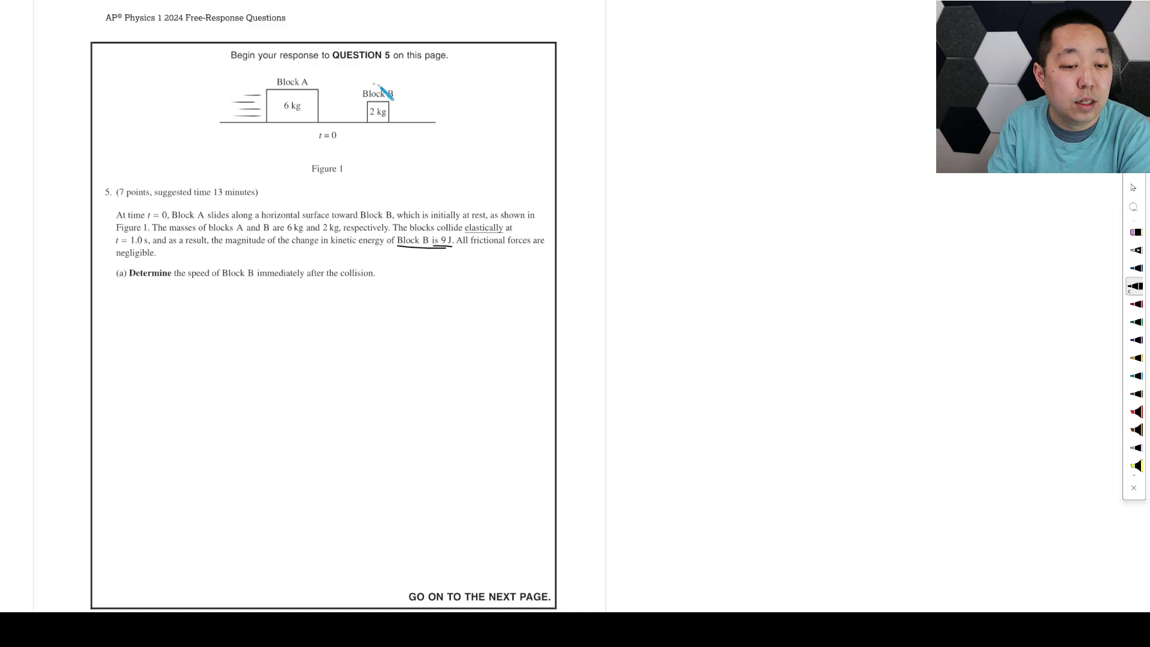
- Write ΔE = E_f − E_o = ½mv_f² − ½mv₀² under part (a)
mouse_move(288, 302)
mouse_down()
mouse_move(283, 311)
mouse_move(317, 304)
mouse_up()
drag(312, 307, 382, 309)
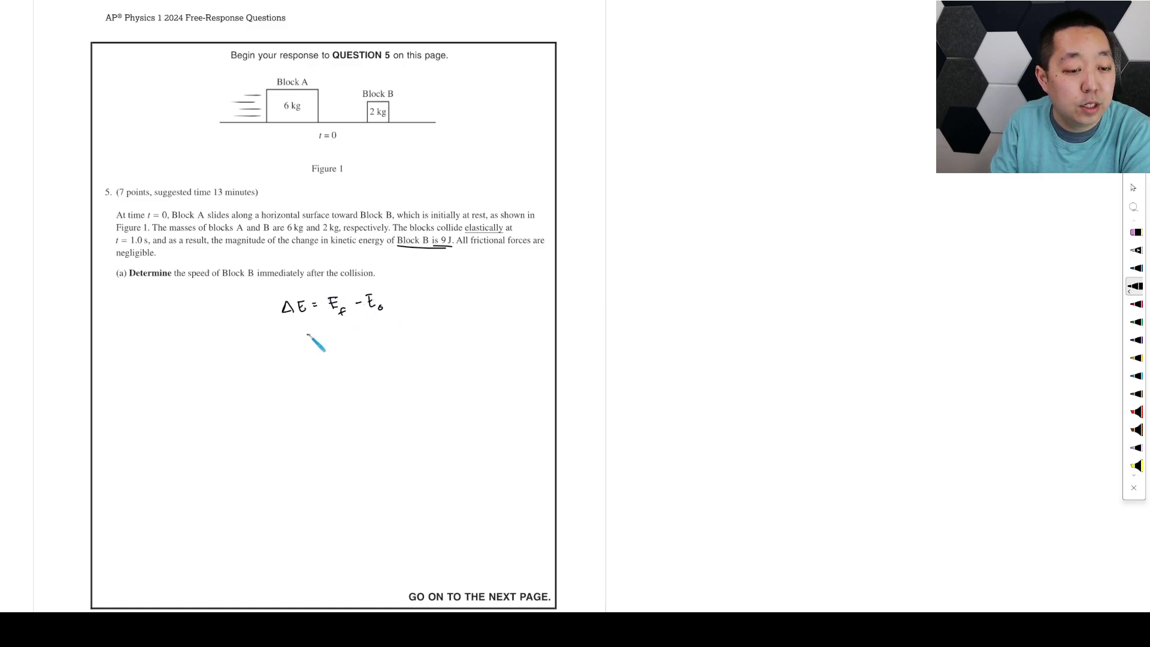
drag(305, 335, 312, 336)
drag(306, 340, 332, 340)
drag(329, 347, 357, 342)
mouse_move(359, 334)
mouse_down()
mouse_move(368, 346)
mouse_move(383, 331)
mouse_move(410, 334)
mouse_move(413, 345)
mouse_up()
drag(421, 333, 432, 335)
drag(434, 329, 447, 337)
drag(449, 323, 470, 304)
- Substitute ½(2)v_f² = 9 J and circle the result v_f = 3 m/s
drag(302, 382, 308, 383)
mouse_move(302, 387)
mouse_down()
mouse_move(332, 395)
mouse_move(380, 376)
mouse_move(377, 392)
mouse_up()
drag(384, 372, 411, 377)
drag(405, 382, 429, 384)
drag(441, 374, 442, 386)
drag(361, 420, 377, 425)
mouse_move(374, 428)
mouse_down()
mouse_move(379, 437)
mouse_move(398, 429)
mouse_up()
mouse_move(407, 421)
mouse_down()
mouse_move(413, 431)
mouse_move(434, 424)
mouse_up()
mouse_move(445, 418)
mouse_down()
mouse_move(334, 438)
mouse_move(468, 414)
mouse_up()
scroll(395, 270, down, 5)
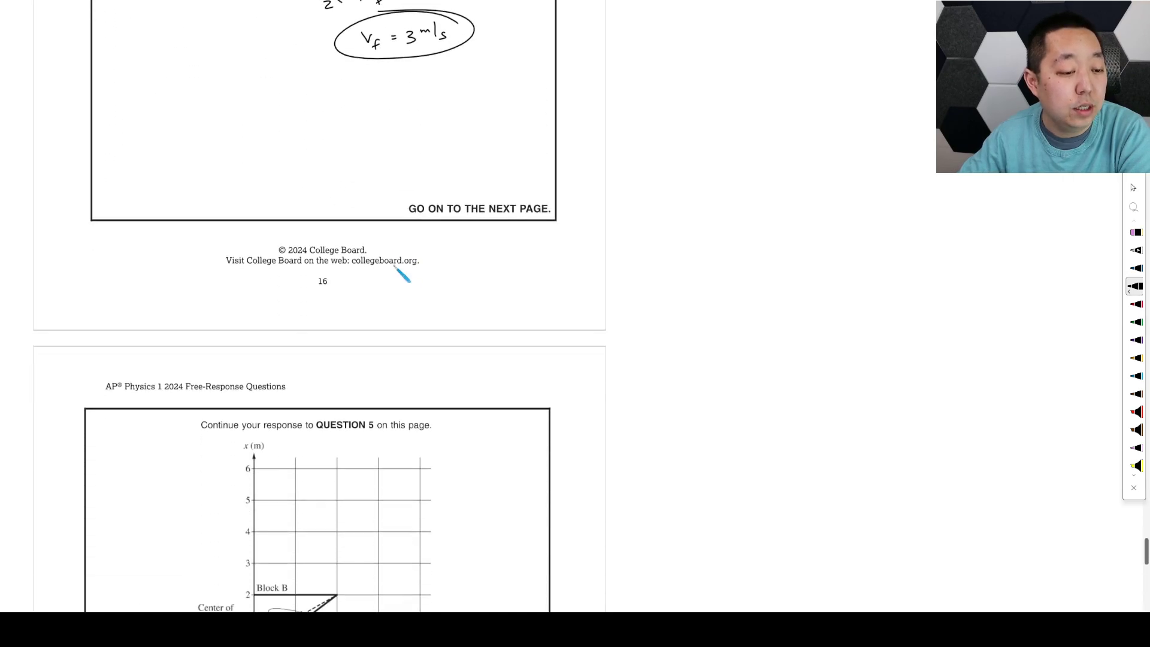
scroll(396, 269, down, 5)
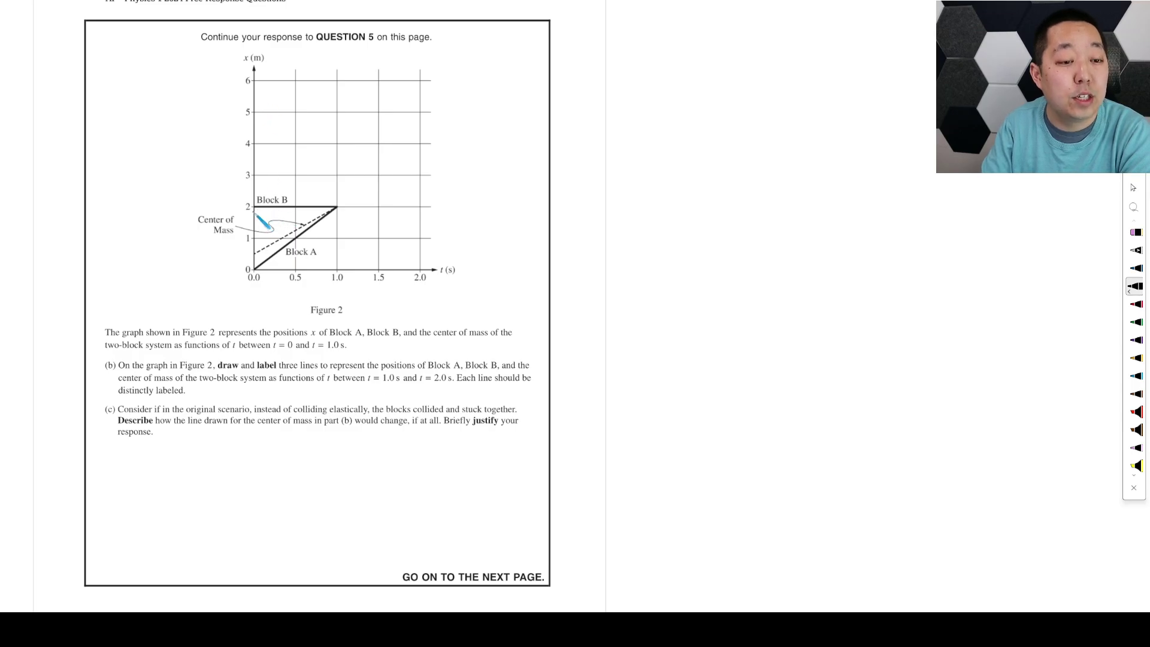
scroll(371, 215, up, 6)
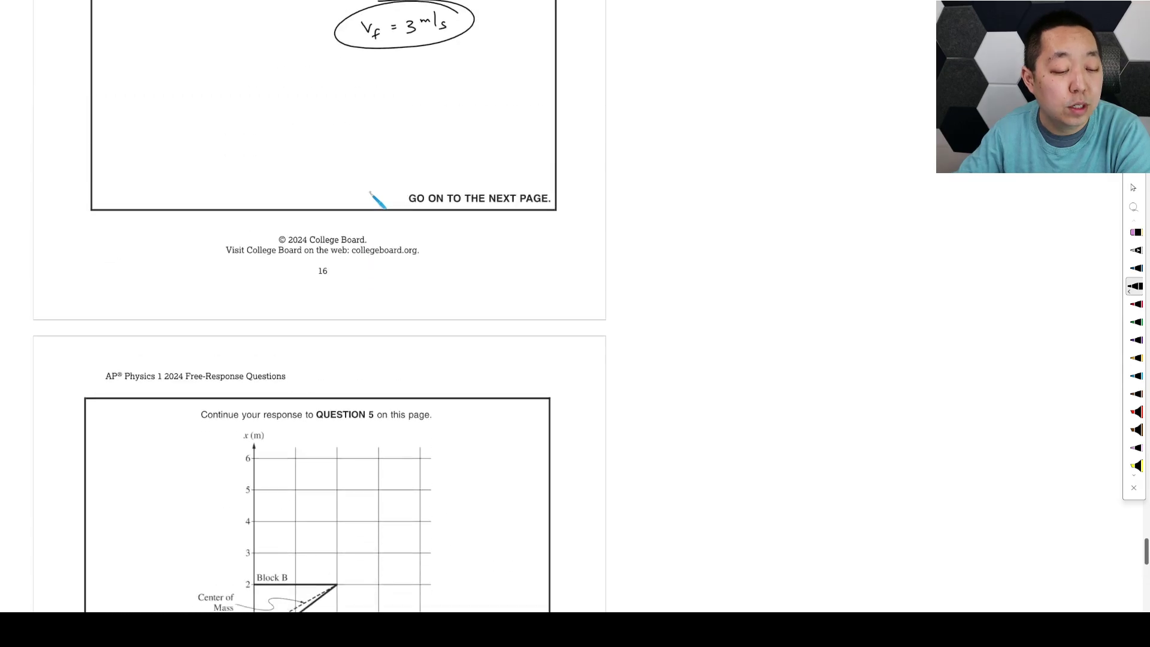
scroll(288, 245, down, 3)
- Write 'Slope = v' beside Figure 2 and circle the axis labels
drag(453, 261, 459, 271)
drag(466, 265, 510, 254)
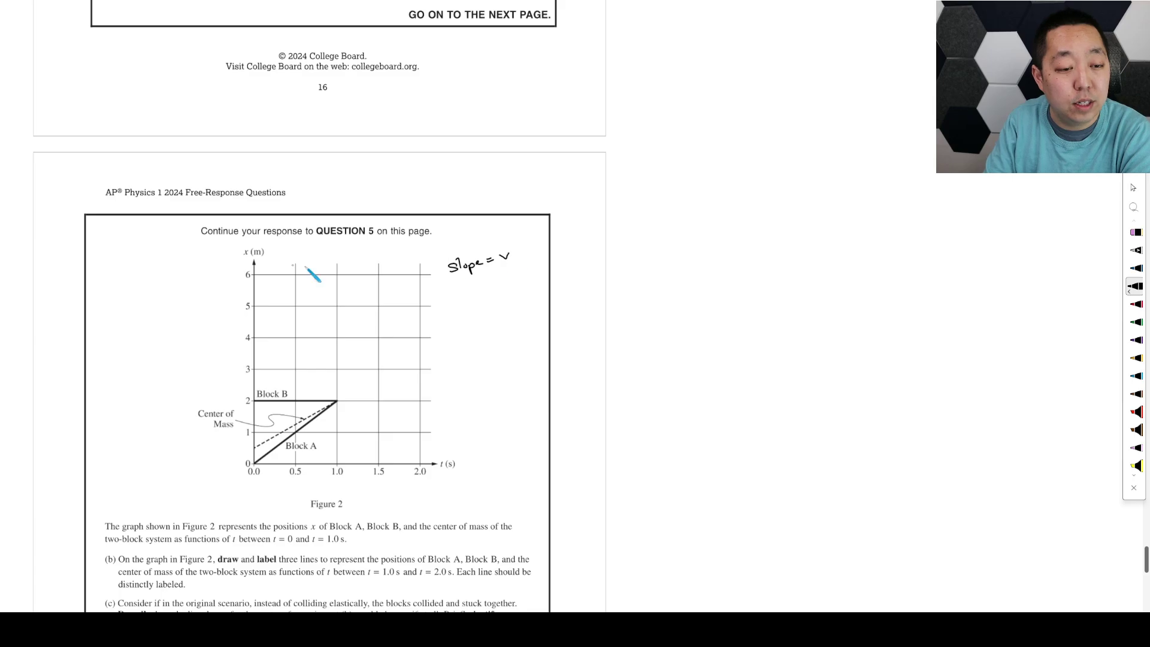
mouse_move(261, 249)
mouse_down()
mouse_move(239, 267)
mouse_move(268, 243)
mouse_up()
mouse_move(450, 449)
mouse_down()
mouse_move(466, 473)
mouse_move(444, 454)
mouse_up()
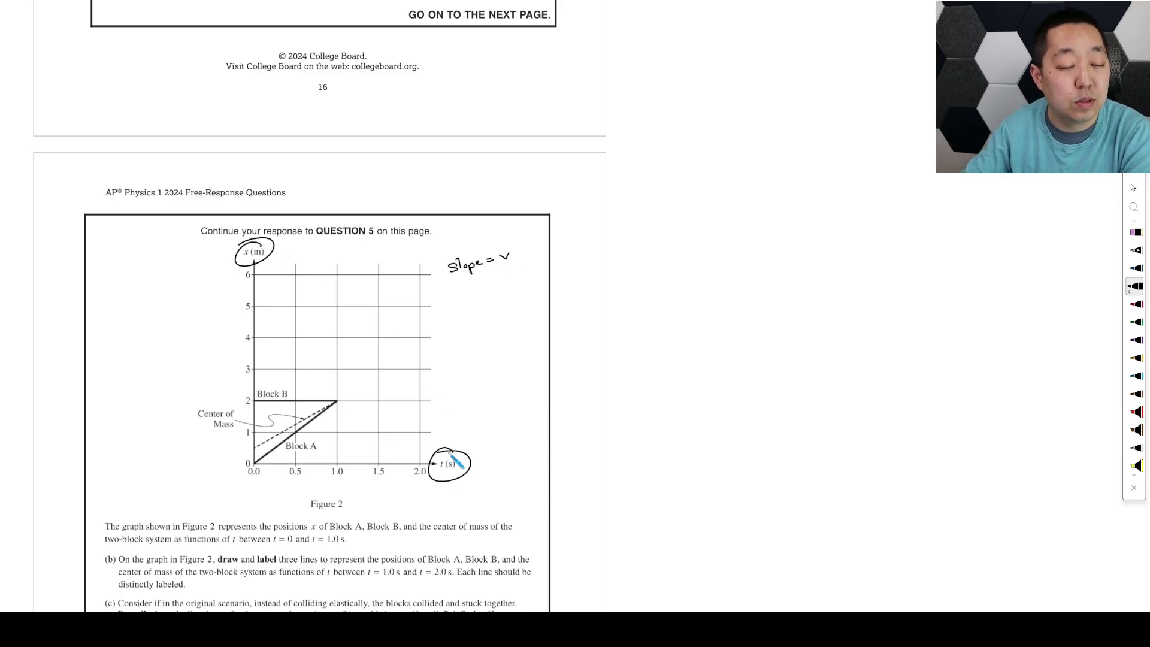
scroll(479, 324, up, 1)
scroll(479, 324, up, 5)
scroll(469, 354, down, 5)
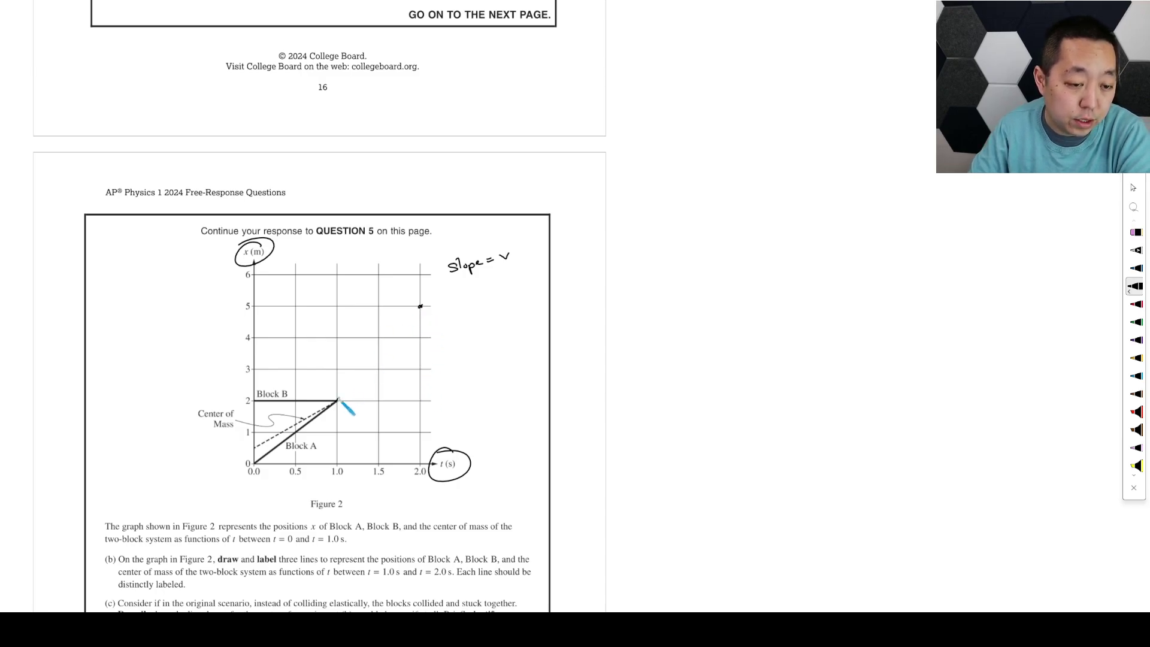
- Extend Block B's line from (1.0 s, 2 m) to (2.0 s, 5 m), label it B, and switch to blue ink
mouse_move(336, 400)
mouse_down()
mouse_move(419, 306)
mouse_move(338, 400)
mouse_up()
drag(402, 290, 413, 300)
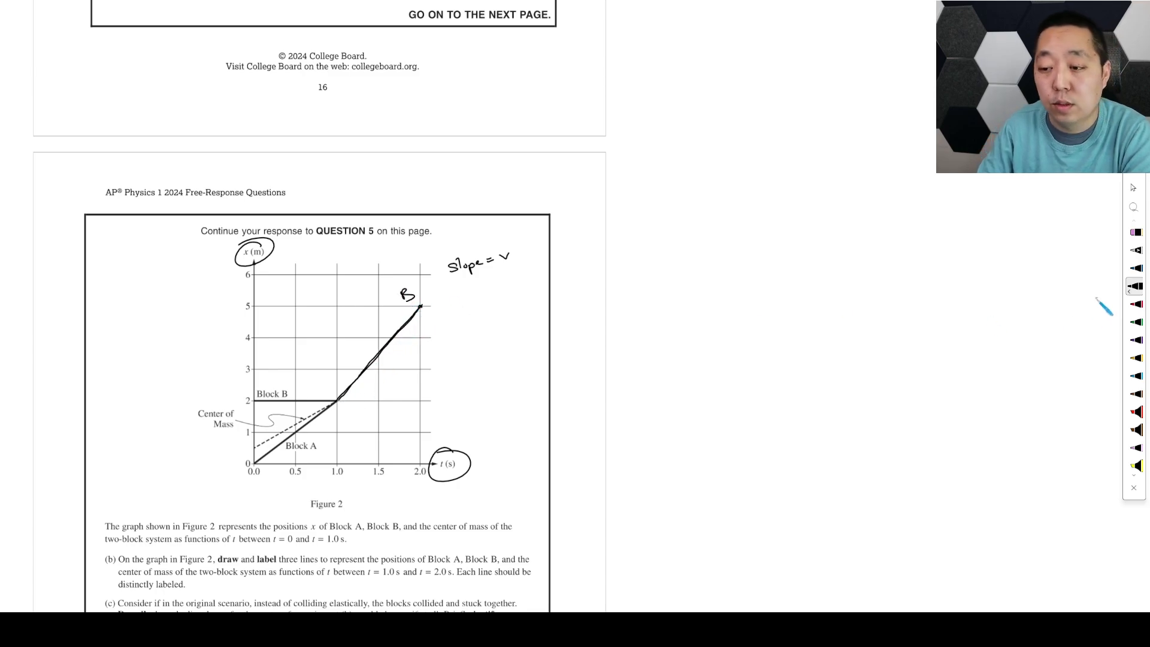
click(1135, 268)
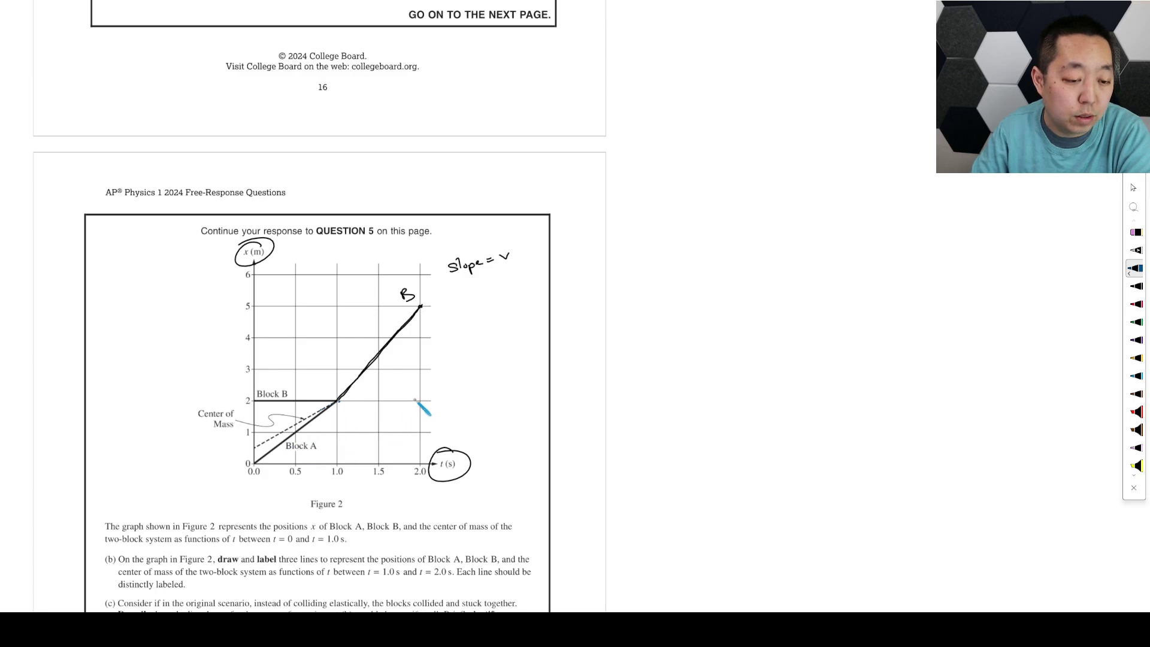
- Draw a blue dashed center-of-mass line rising from (1.0 s, 2 m) toward 2.0 s
click(420, 352)
drag(340, 398, 347, 395)
drag(354, 393, 360, 389)
drag(368, 385, 389, 373)
drag(395, 369, 403, 364)
drag(410, 360, 417, 356)
drag(419, 353, 423, 351)
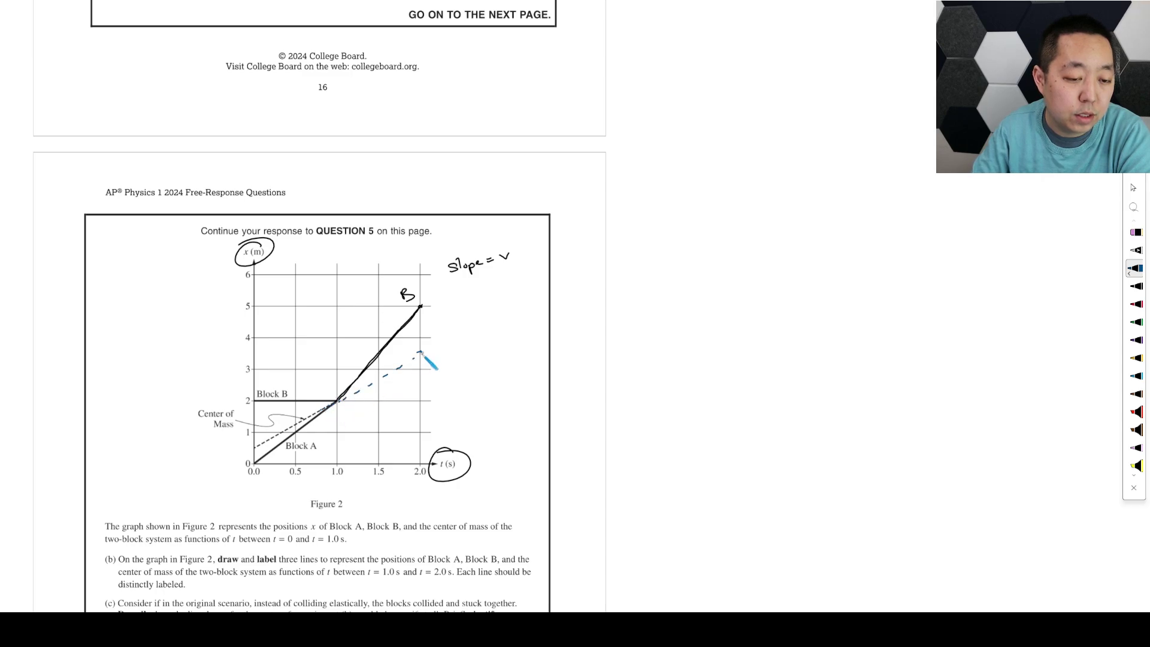
mouse_move(341, 397)
mouse_down()
mouse_move(422, 353)
mouse_move(513, 336)
mouse_move(512, 323)
mouse_move(471, 370)
mouse_move(492, 369)
mouse_move(502, 351)
mouse_up()
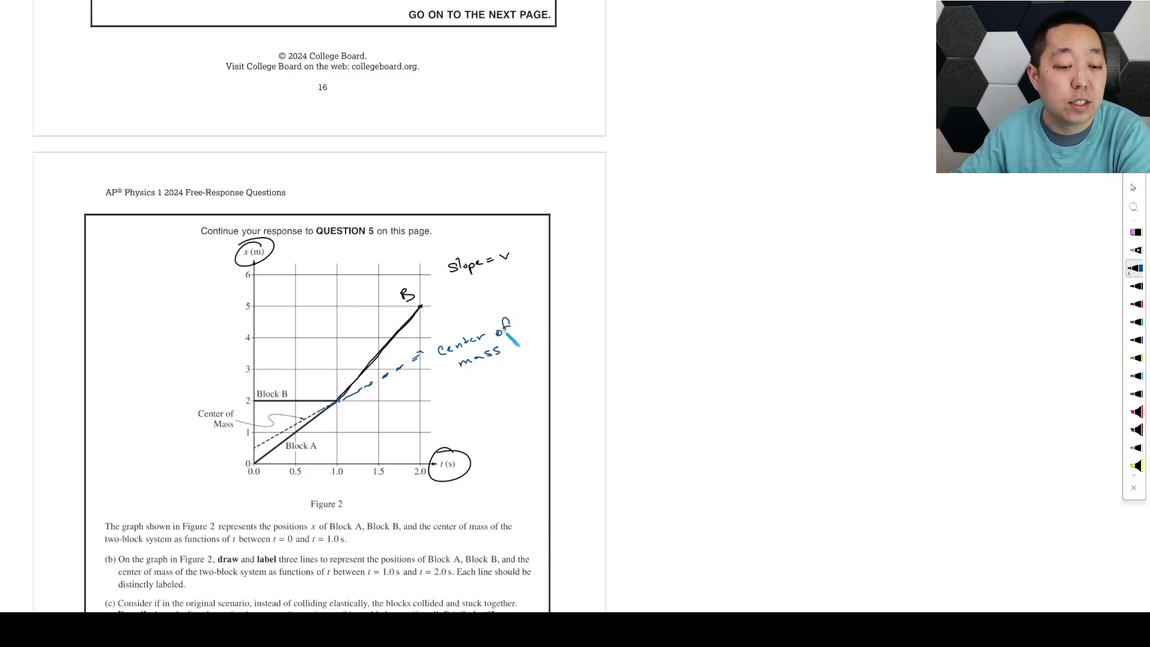
scroll(506, 339, up, 8)
scroll(508, 328, up, 3)
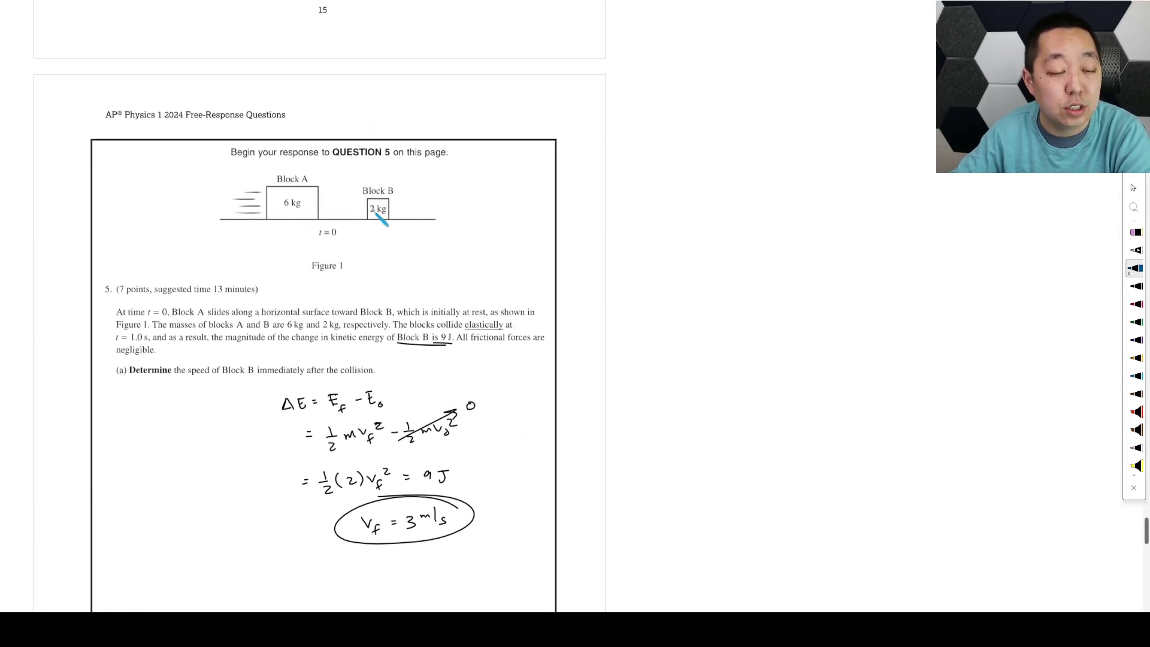
scroll(433, 324, down, 12)
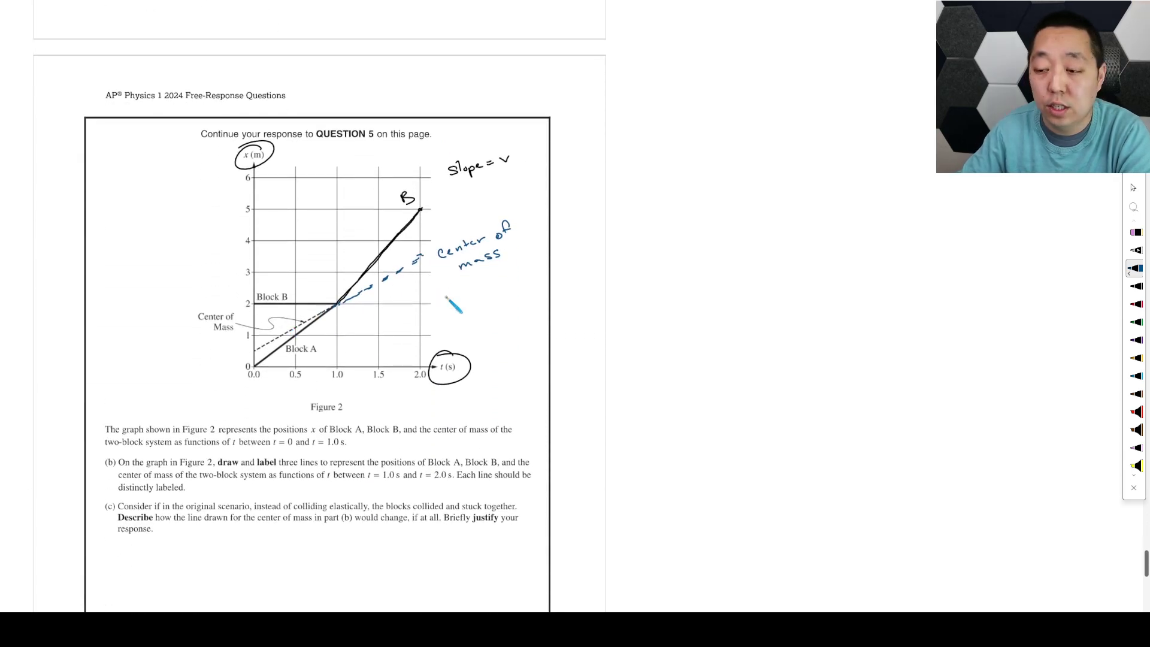
- In black ink, write x_cm = 2x_A + 6x_B left of the graph, then choose the eraser
click(1135, 303)
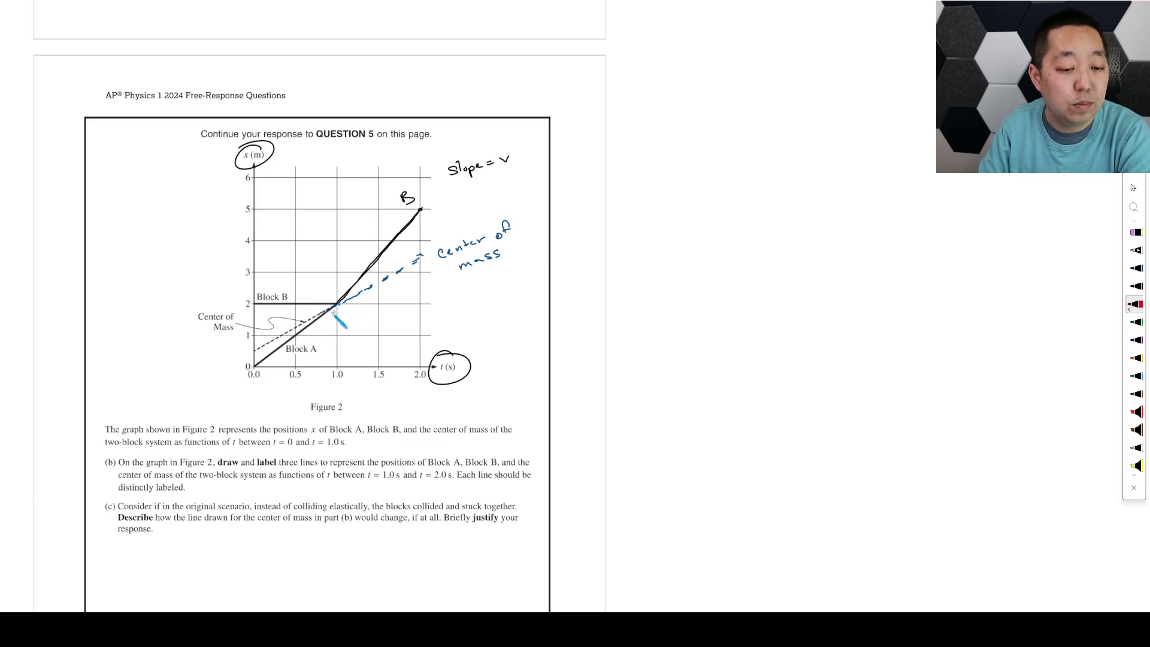
click(1135, 287)
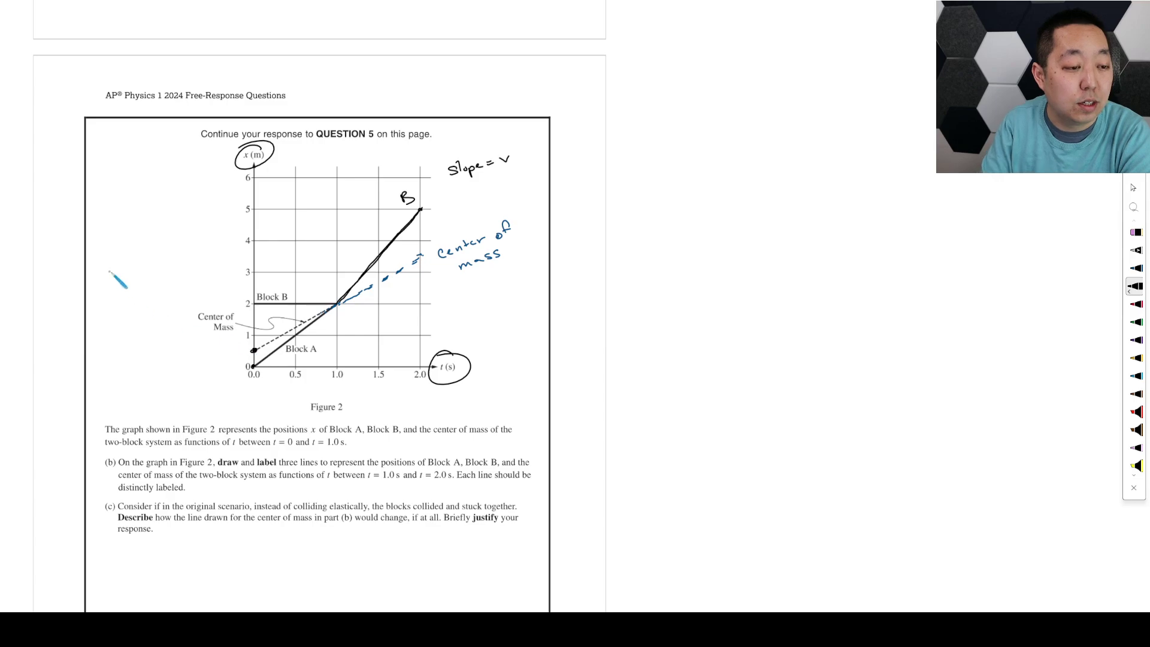
mouse_move(103, 270)
mouse_down()
mouse_move(127, 276)
mouse_move(135, 260)
mouse_up()
drag(129, 265, 136, 263)
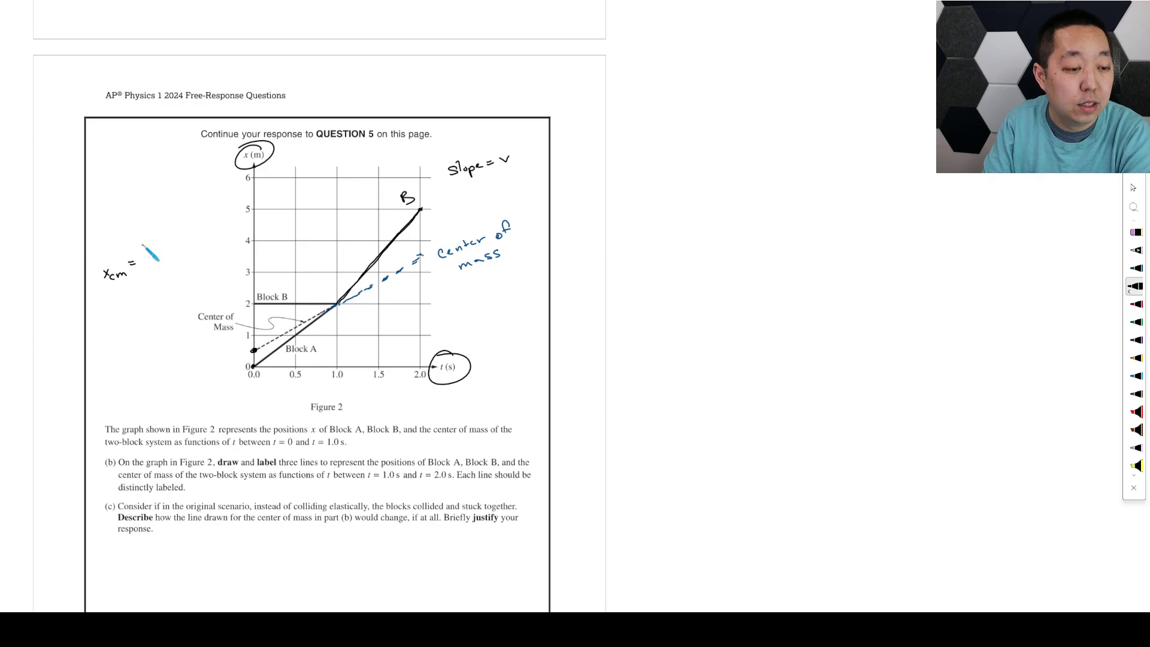
mouse_move(149, 251)
mouse_down()
mouse_move(190, 235)
mouse_move(147, 237)
mouse_move(168, 240)
mouse_up()
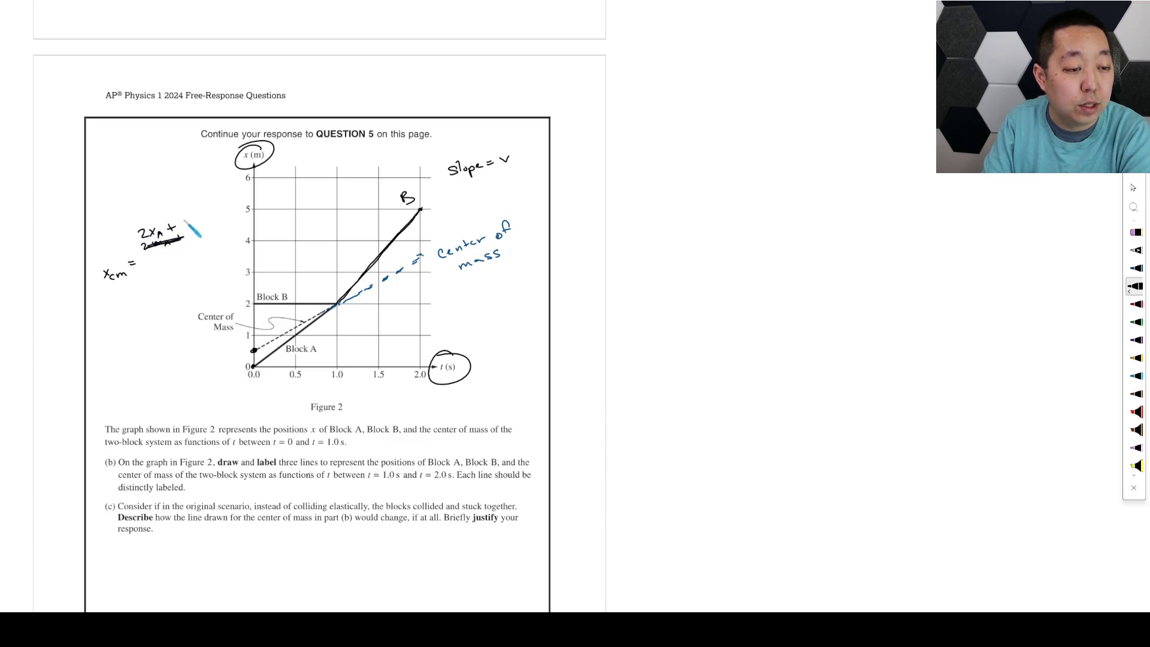
drag(189, 220, 185, 227)
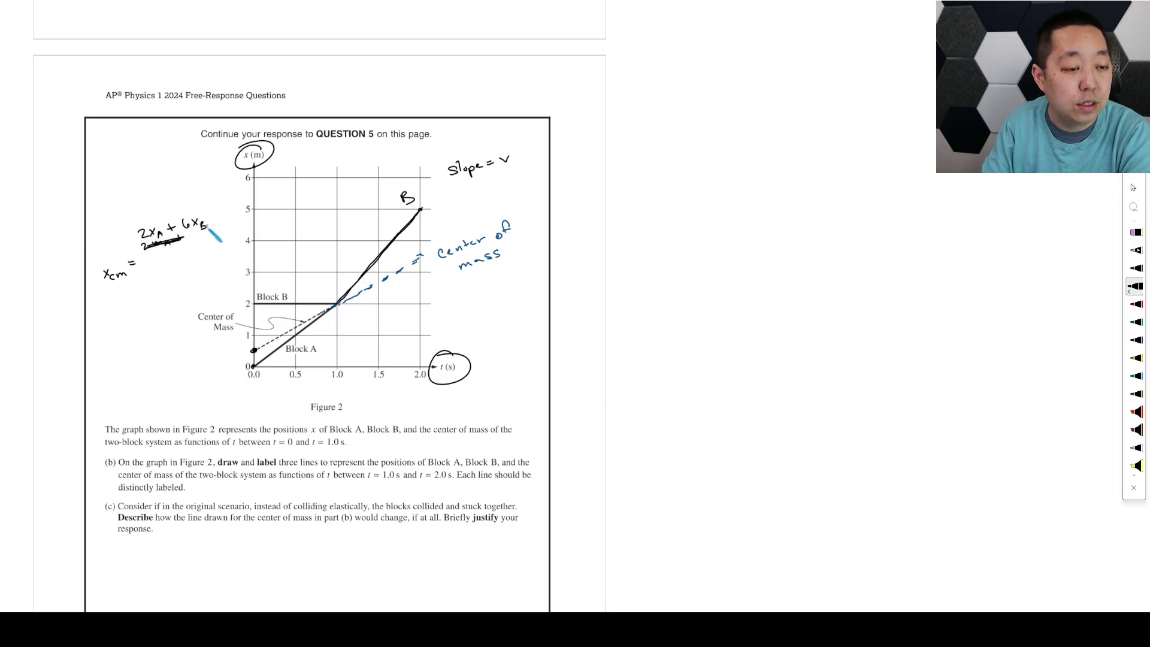
scroll(224, 219, up, 10)
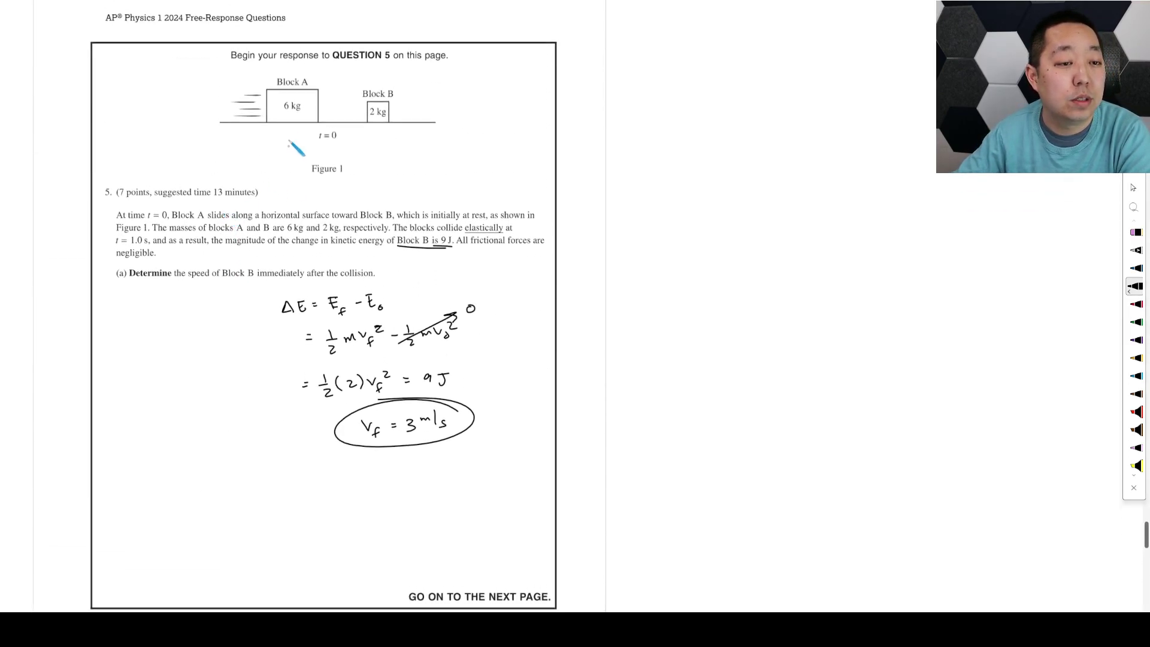
scroll(297, 148, down, 10)
click(1135, 231)
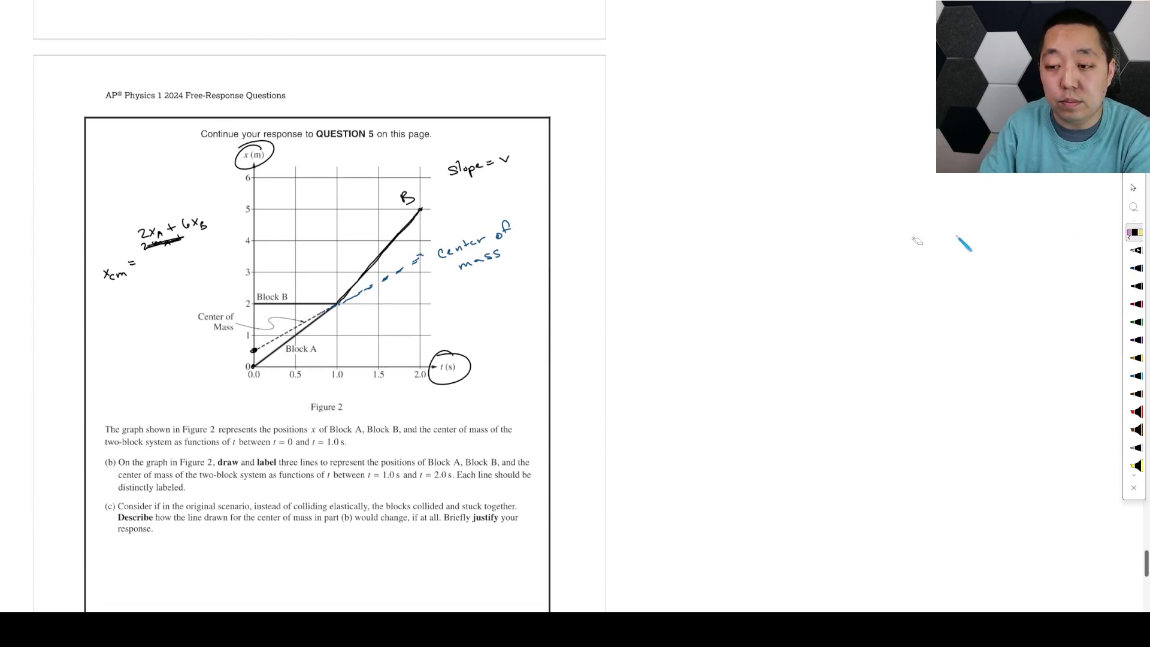
- Erase the wrong 2 and 6 mass coefficients and return to black ink
mouse_move(142, 234)
mouse_down()
mouse_move(219, 233)
mouse_move(182, 253)
mouse_up()
click(1135, 285)
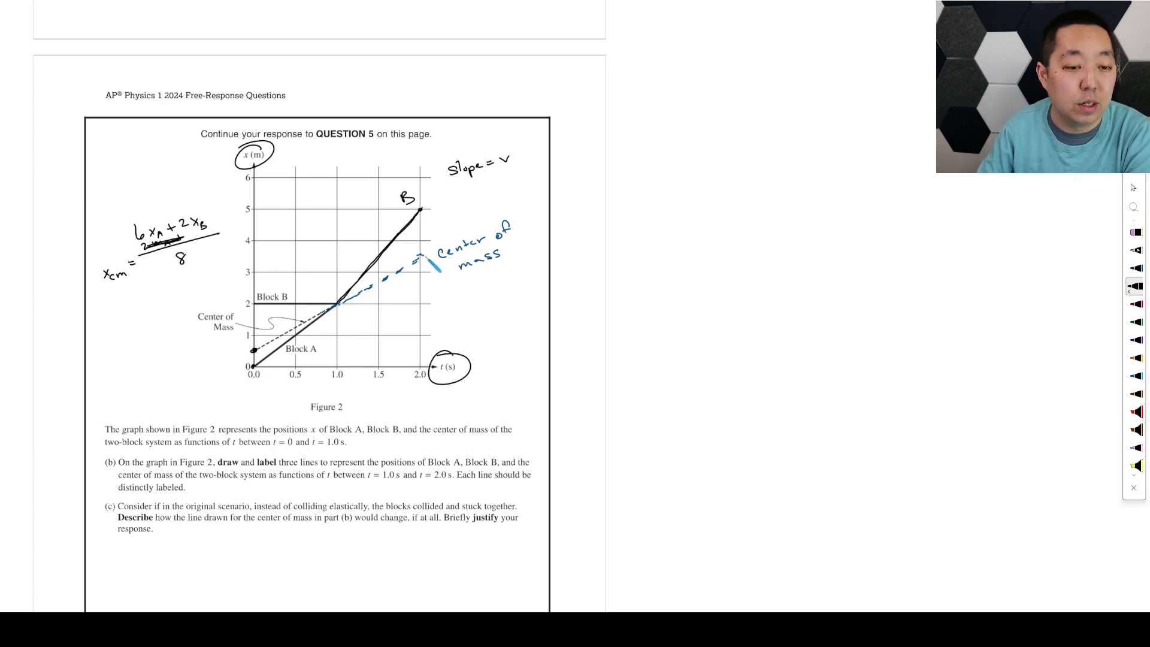
- Scroll up to review the part (a) solution, then back down to Figure 2 and part (c)
scroll(479, 276, up, 10)
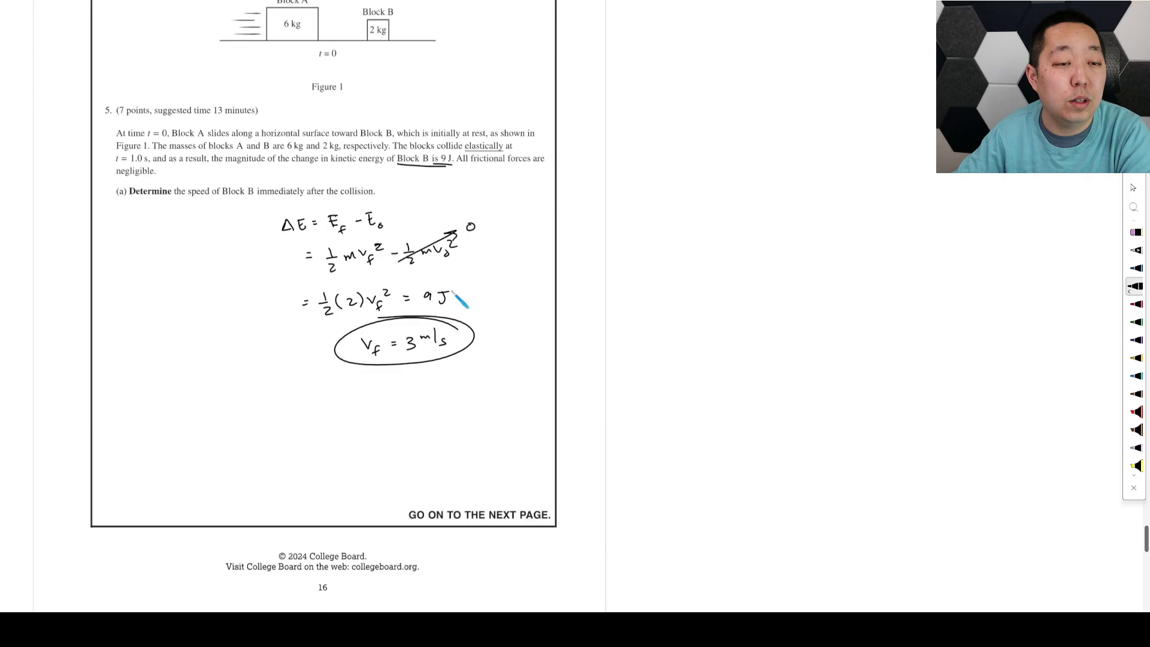
scroll(461, 300, up, 1)
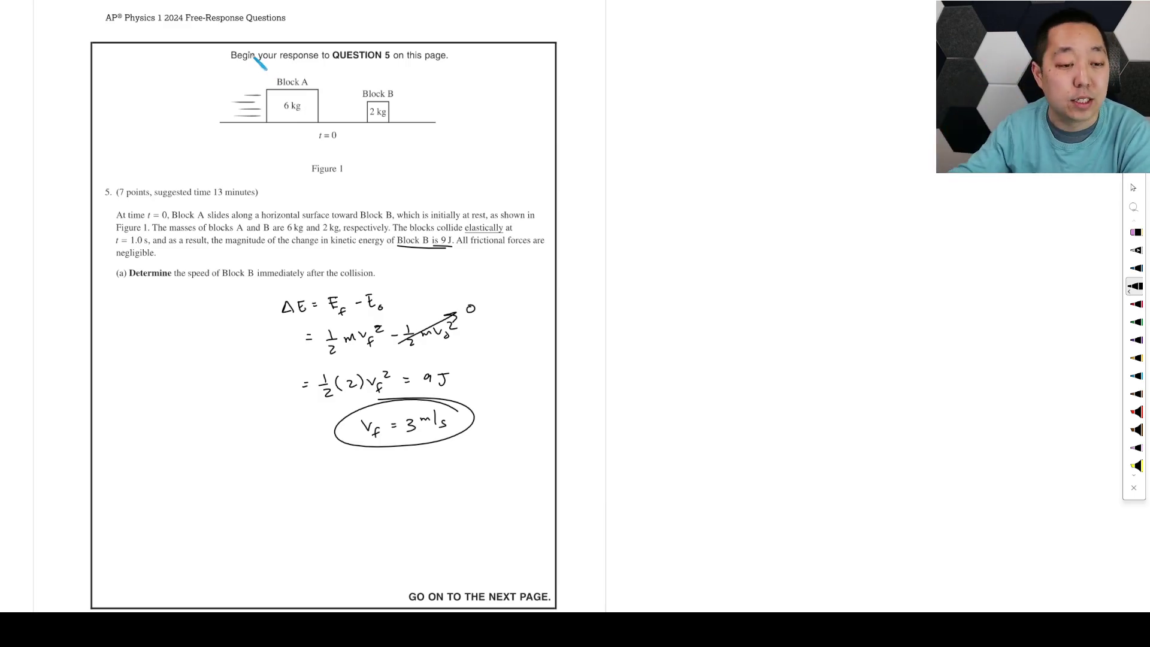
scroll(389, 293, down, 15)
scroll(395, 289, up, 6)
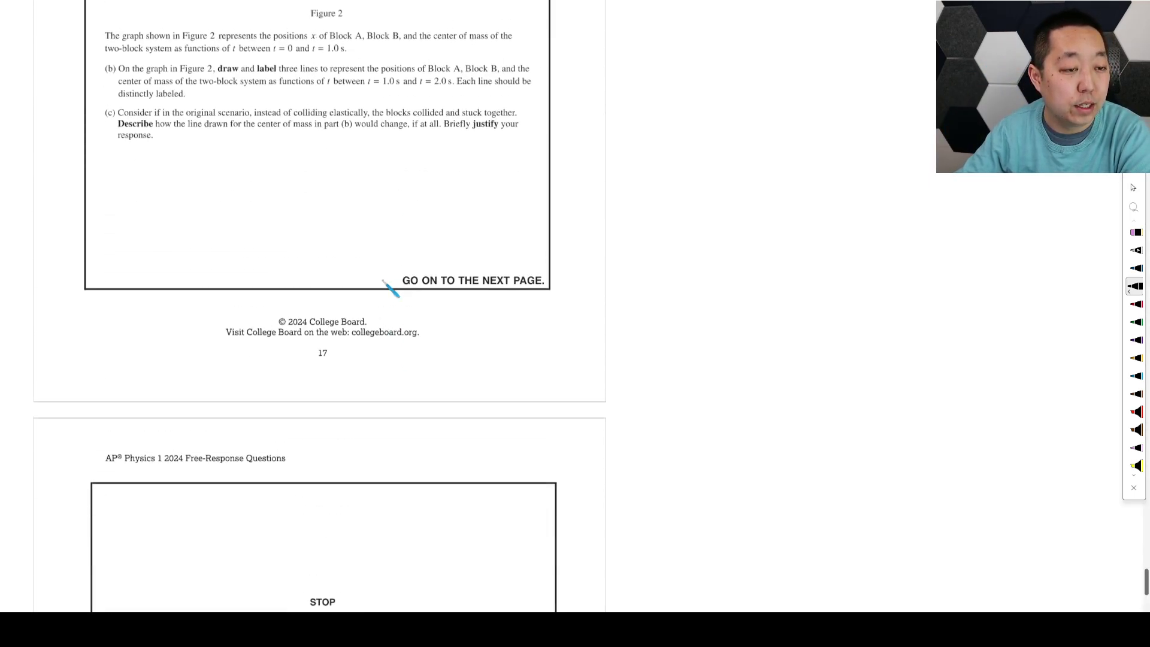
scroll(393, 290, up, 6)
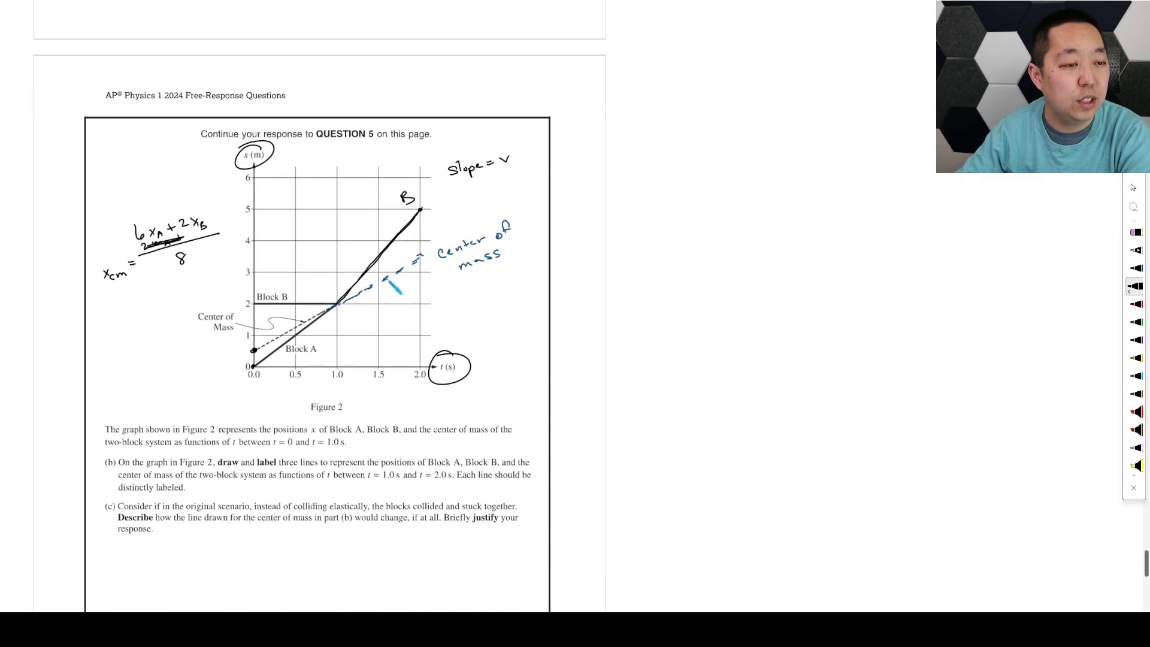
scroll(389, 279, up, 6)
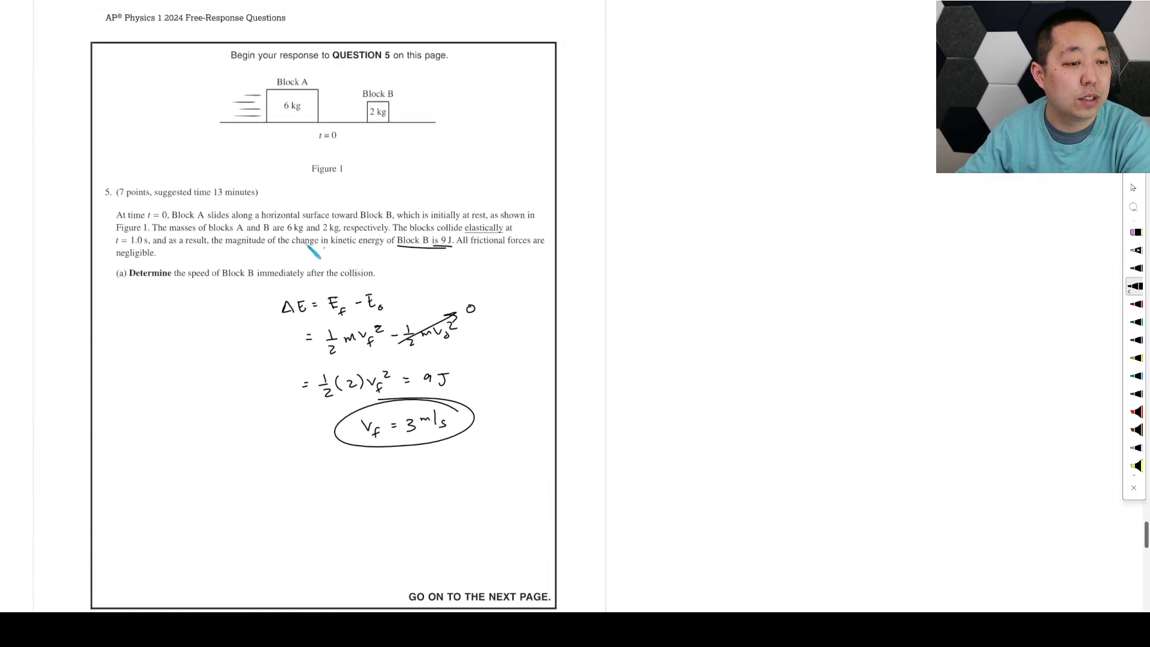
scroll(416, 293, down, 8)
scroll(415, 385, down, 5)
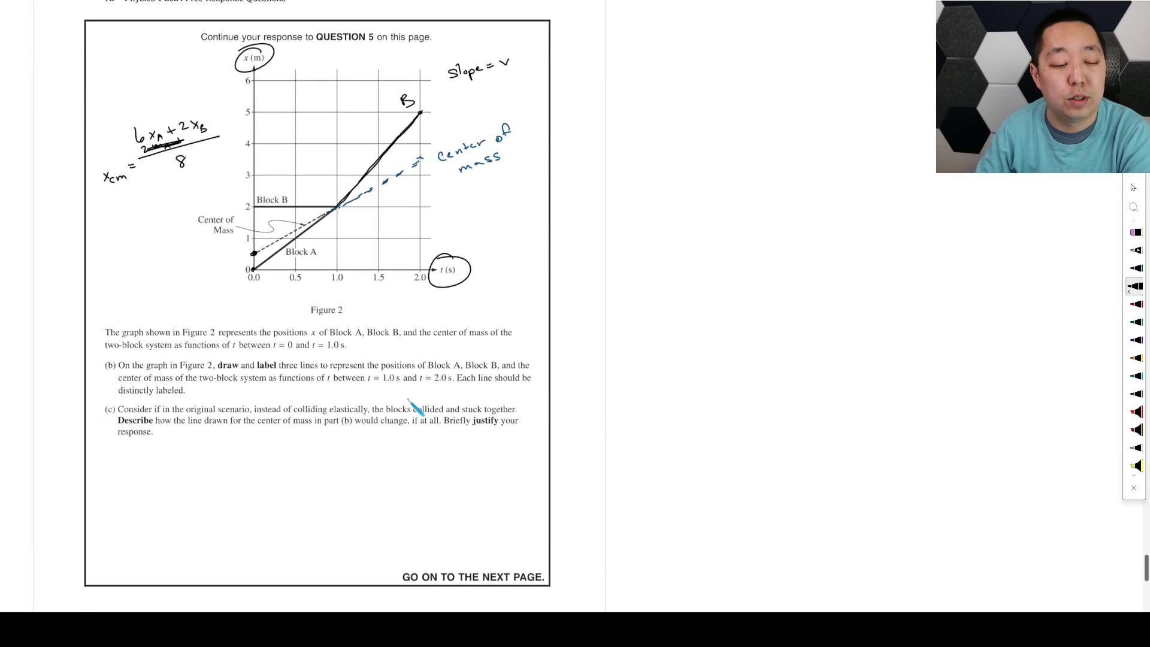
- Write the initial momentum p0 = 1.5(8) under part (c)
drag(182, 468, 218, 454)
drag(212, 459, 218, 459)
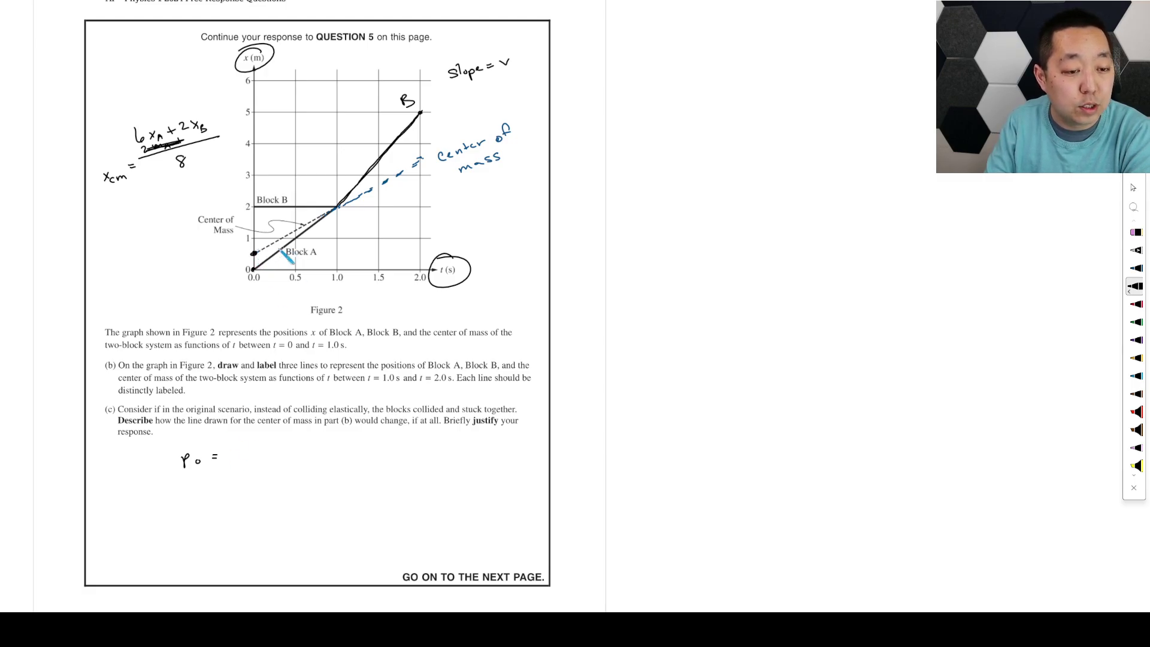
mouse_move(233, 452)
mouse_down()
mouse_move(256, 462)
mouse_move(266, 450)
mouse_move(276, 463)
mouse_move(298, 452)
mouse_up()
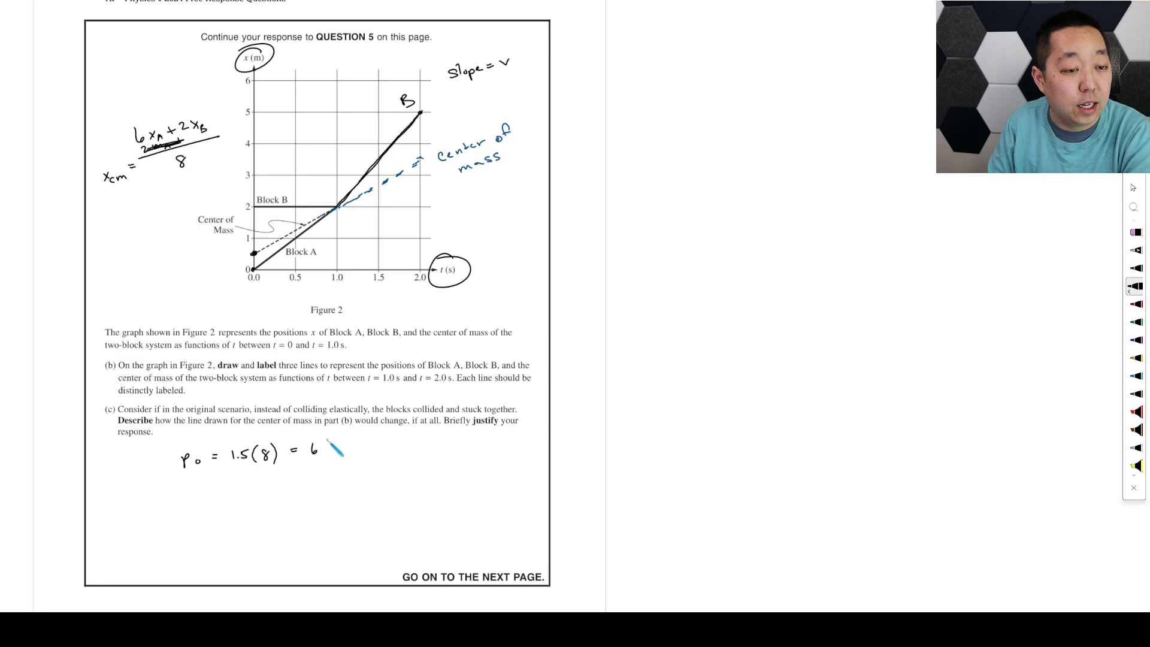
drag(327, 445, 325, 459)
key(ctrl+z)
key(ctrl+z)
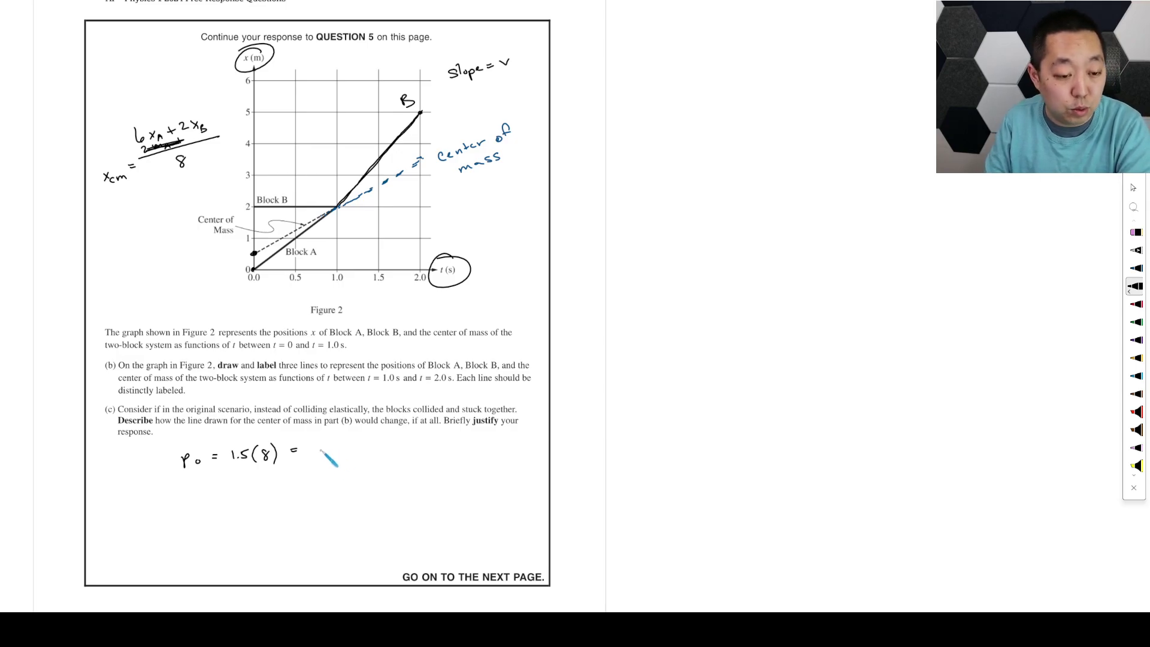
mouse_move(327, 442)
mouse_down()
mouse_move(324, 457)
mouse_move(360, 448)
mouse_up()
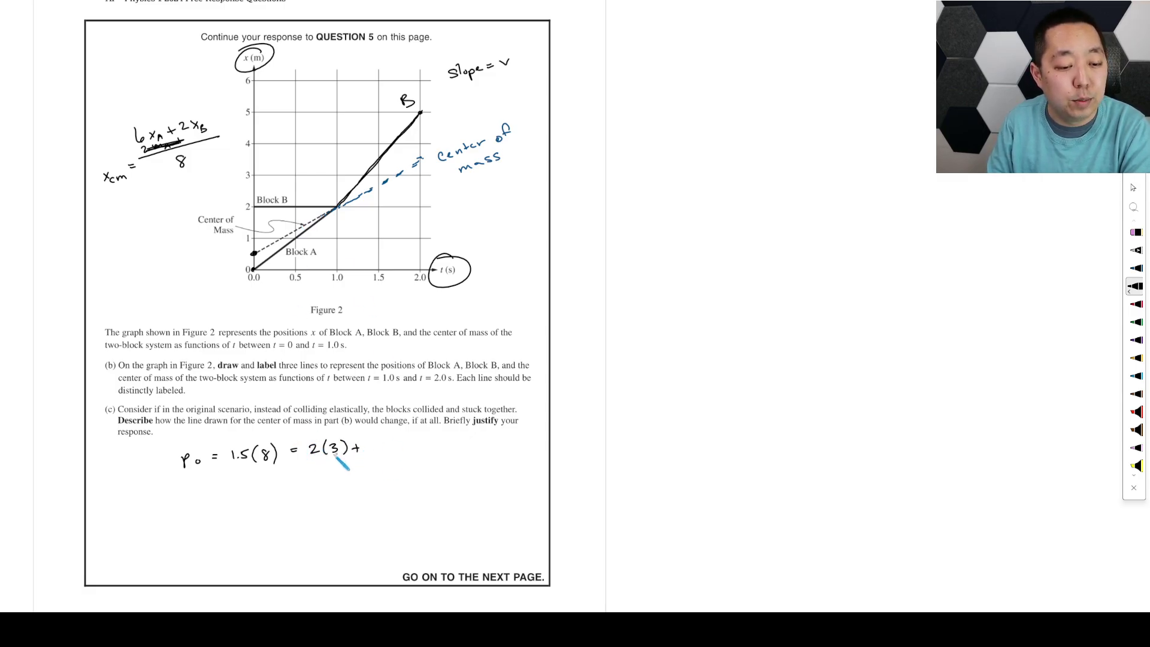
- Write the final momentum pf = 2(3) + 6(vA) = 6 + 6vA
drag(179, 509, 187, 511)
drag(185, 505, 208, 496)
drag(203, 500, 225, 504)
mouse_move(231, 492)
mouse_down()
mouse_move(230, 507)
mouse_move(270, 499)
mouse_up()
mouse_move(266, 494)
mouse_down()
mouse_move(293, 505)
mouse_move(307, 492)
mouse_move(321, 503)
mouse_move(353, 495)
mouse_up()
drag(363, 490, 367, 496)
drag(383, 482, 400, 491)
drag(410, 483, 416, 482)
drag(411, 487, 417, 487)
- Cross out the stray 2(3)+, set the momentum equal to 12, and underline vA = 1 m/s
drag(303, 451, 362, 447)
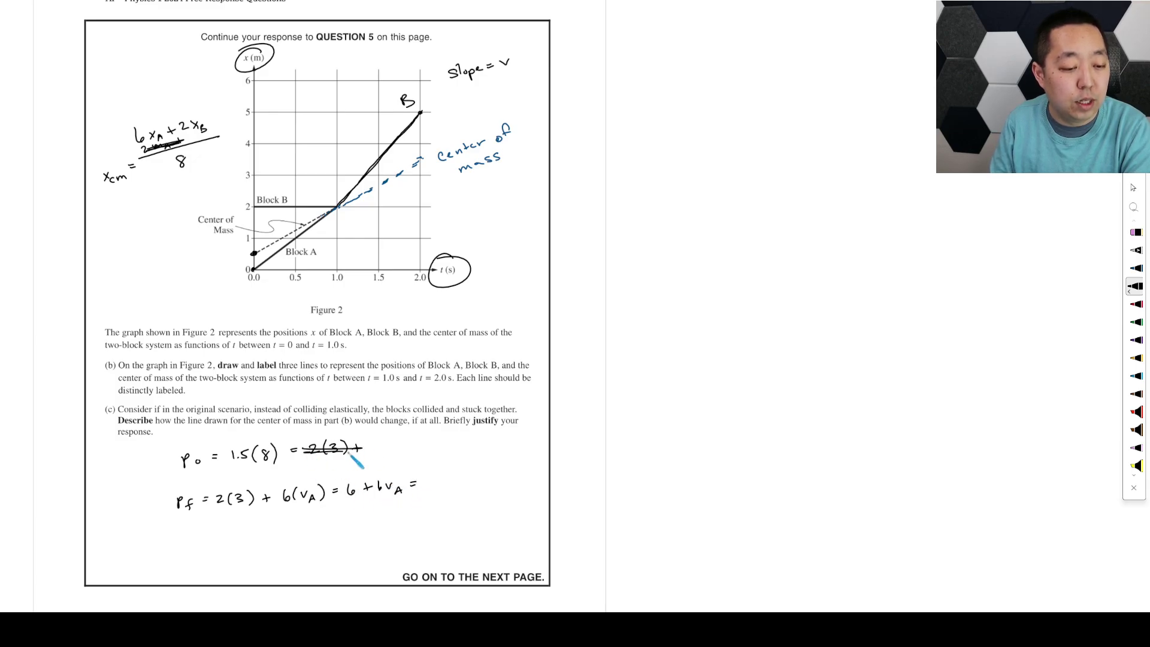
drag(426, 479, 444, 486)
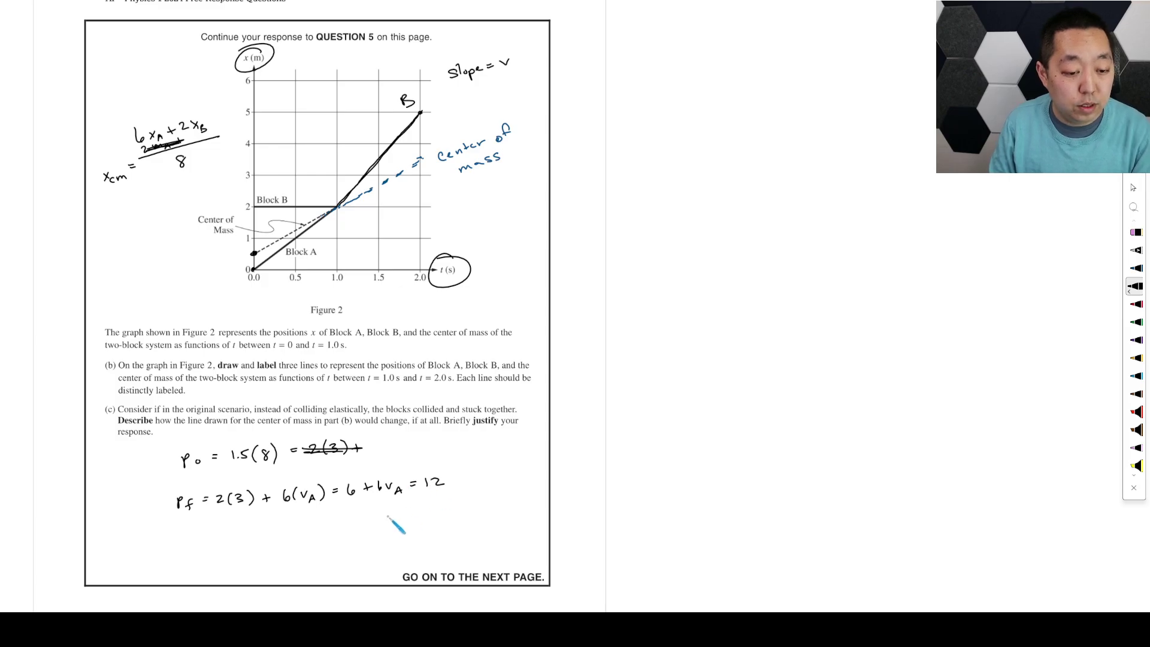
mouse_move(386, 511)
mouse_down()
mouse_move(400, 520)
mouse_move(416, 510)
mouse_up()
drag(410, 515, 449, 511)
drag(453, 506, 452, 509)
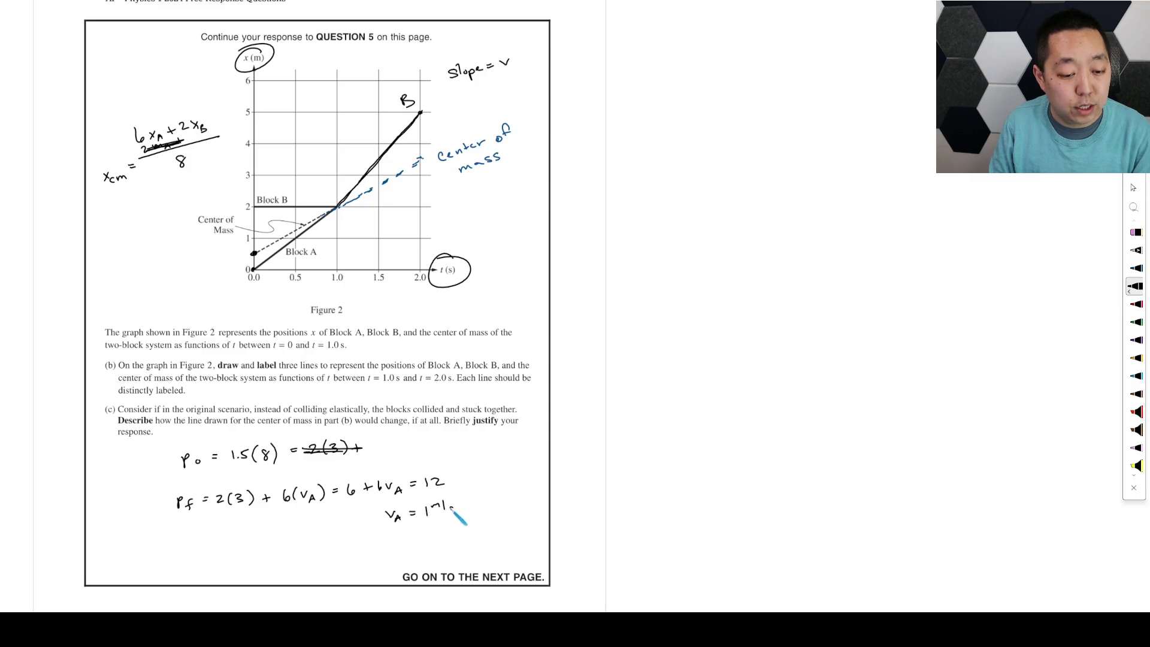
drag(388, 528, 468, 523)
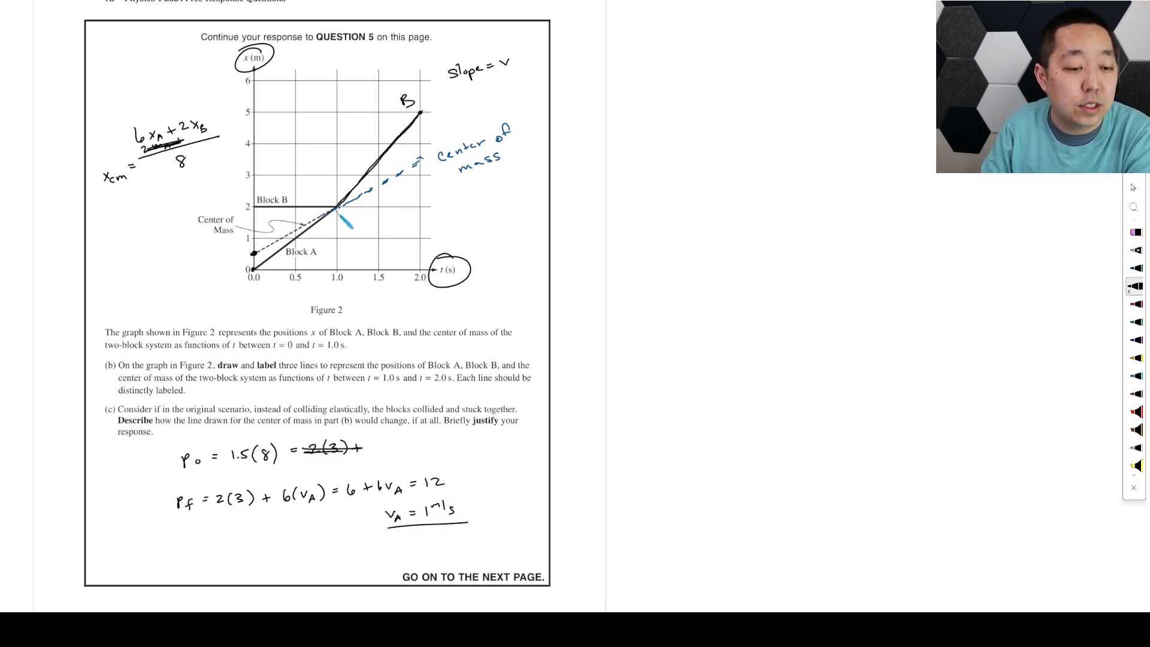
- Dot (2.0 s, 3 m) and draw Block A's green line from (1.0 s, 2 m) to it, then return to black ink
click(419, 177)
click(1134, 322)
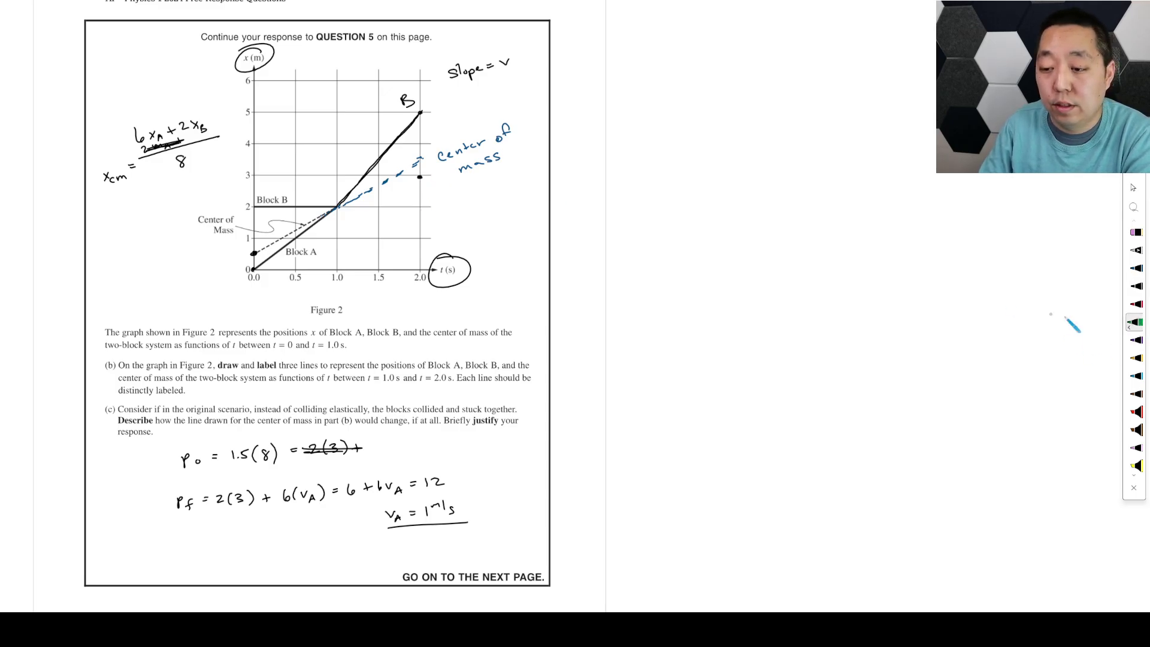
drag(339, 207, 419, 178)
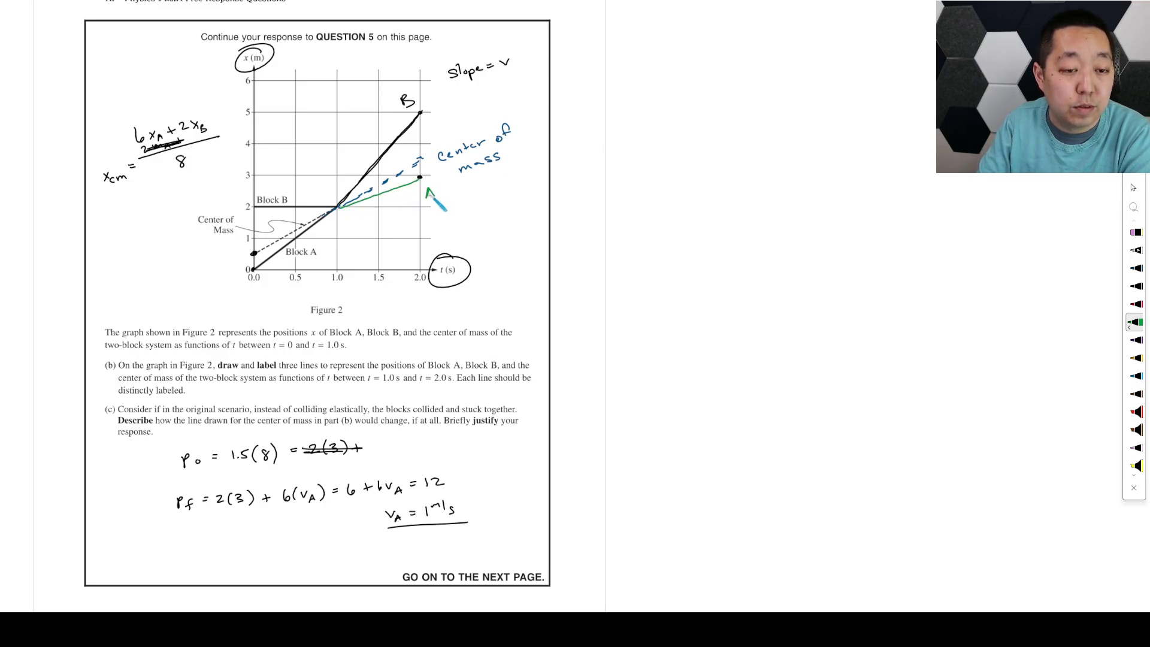
click(1134, 286)
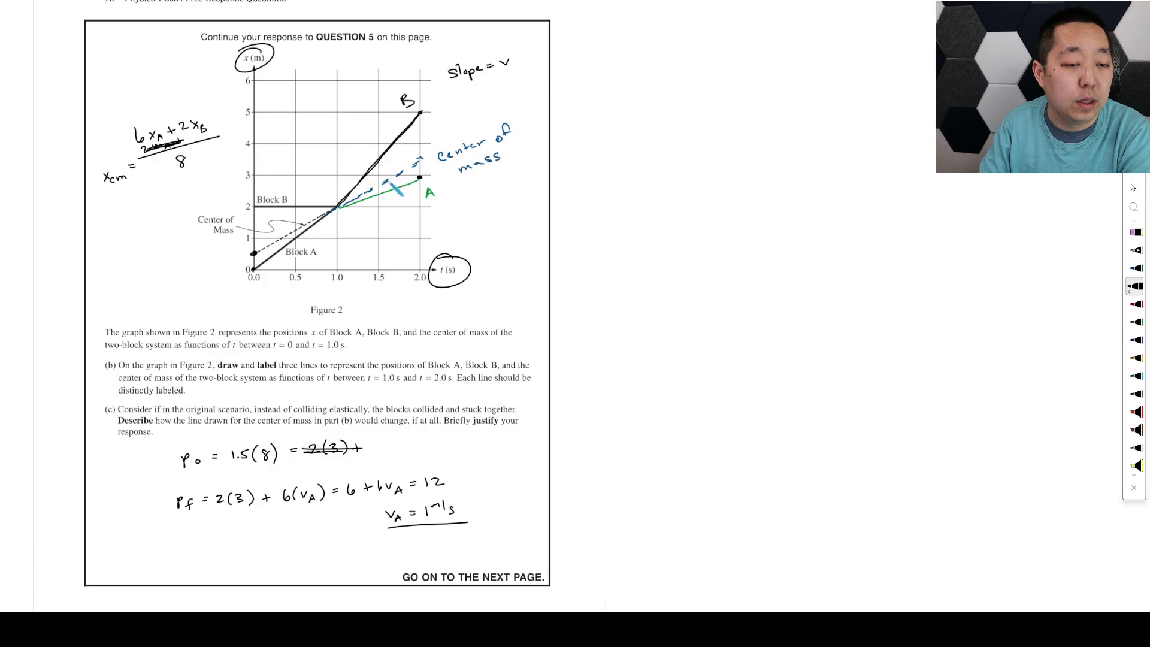
click(1135, 232)
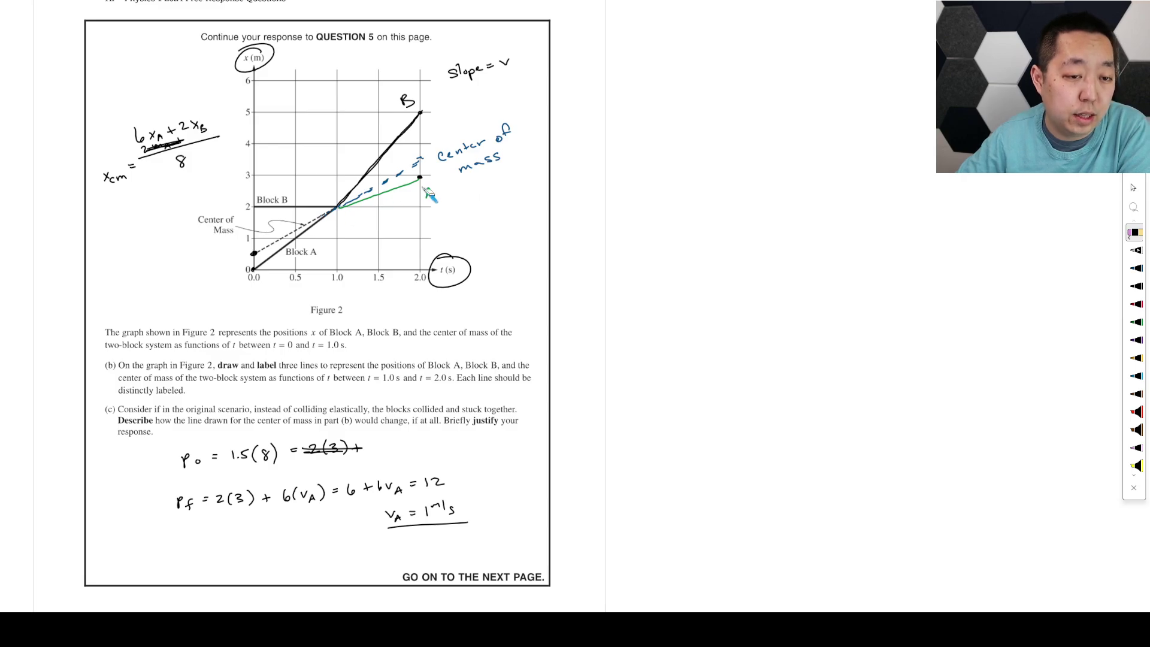
drag(425, 198, 434, 198)
drag(427, 194, 432, 194)
click(1135, 286)
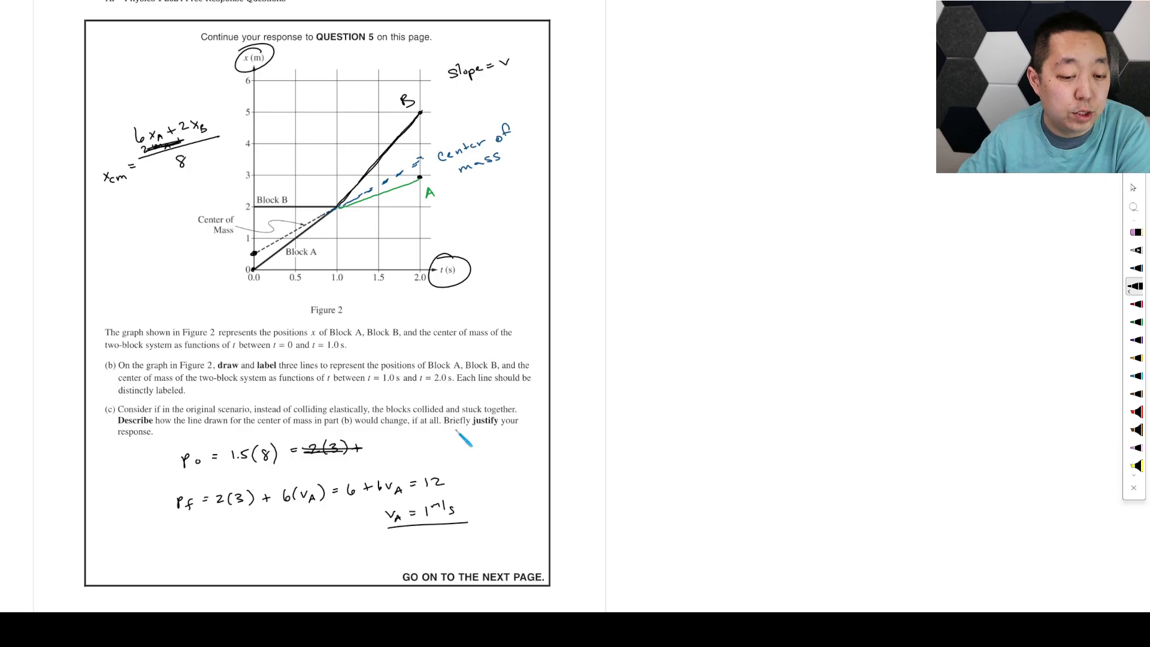
- Answer part (c): no change, because the collision is internal to the two-block system
drag(99, 555, 285, 533)
drag(299, 528, 342, 524)
mouse_move(145, 562)
mouse_down()
mouse_move(347, 548)
mouse_move(364, 557)
mouse_move(537, 532)
mouse_up()
mouse_move(100, 550)
mouse_down()
mouse_move(126, 546)
mouse_move(113, 551)
mouse_move(122, 535)
mouse_move(107, 560)
mouse_up()
click(1135, 232)
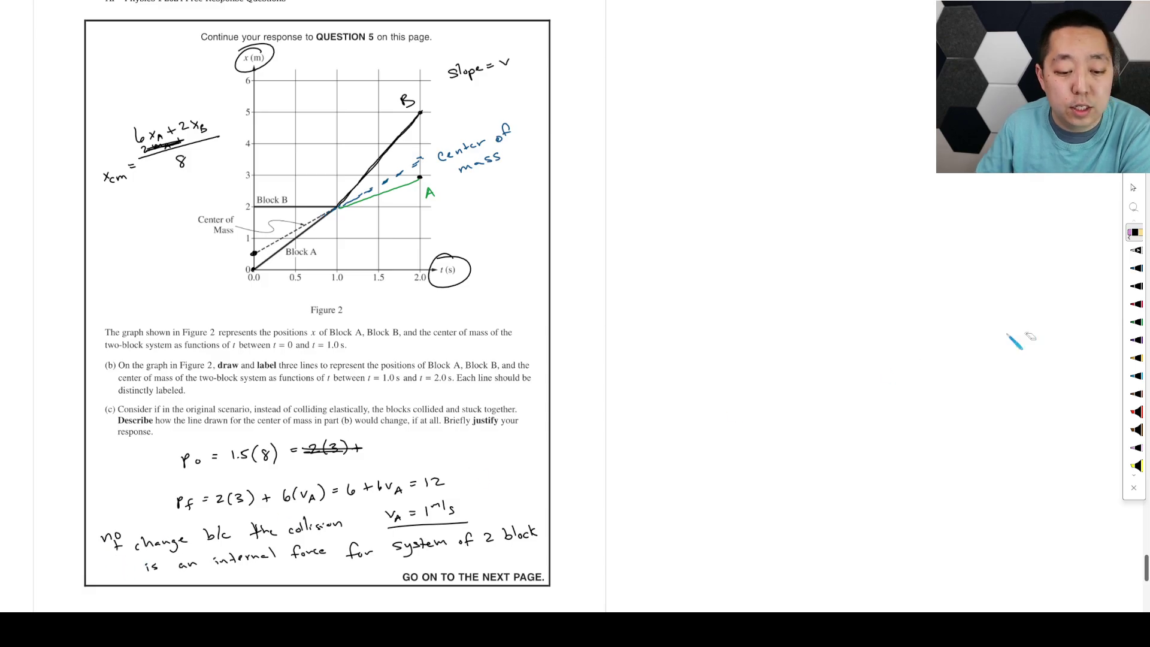
click(1136, 286)
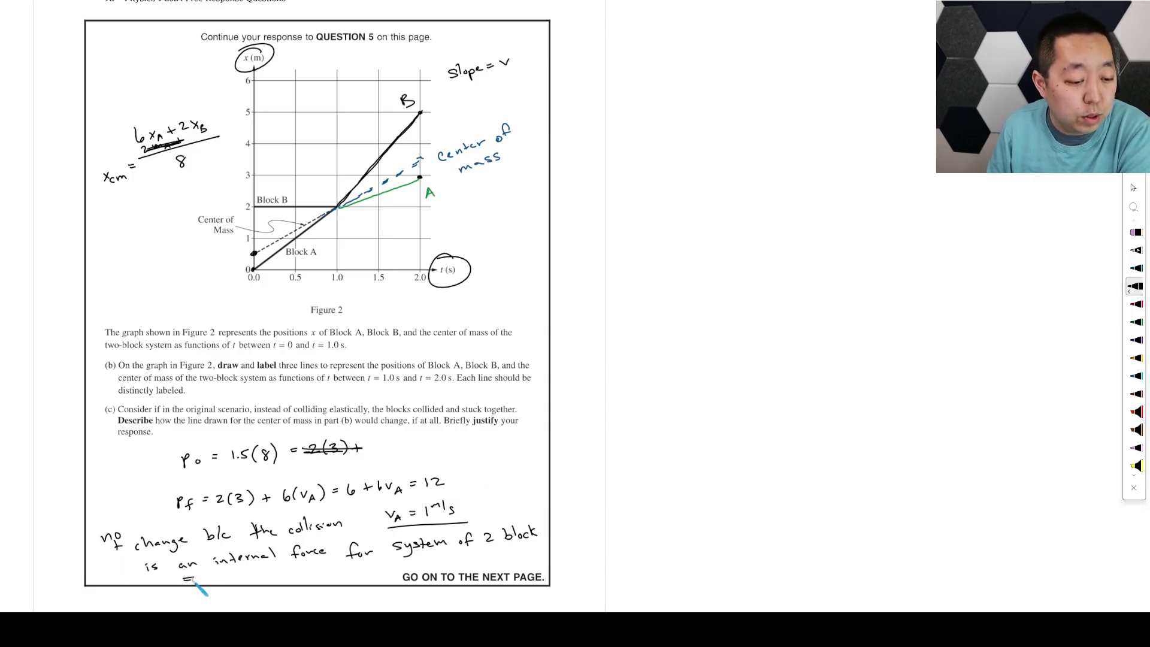
mouse_move(193, 574)
mouse_down()
mouse_move(358, 573)
mouse_move(542, 550)
mouse_up()
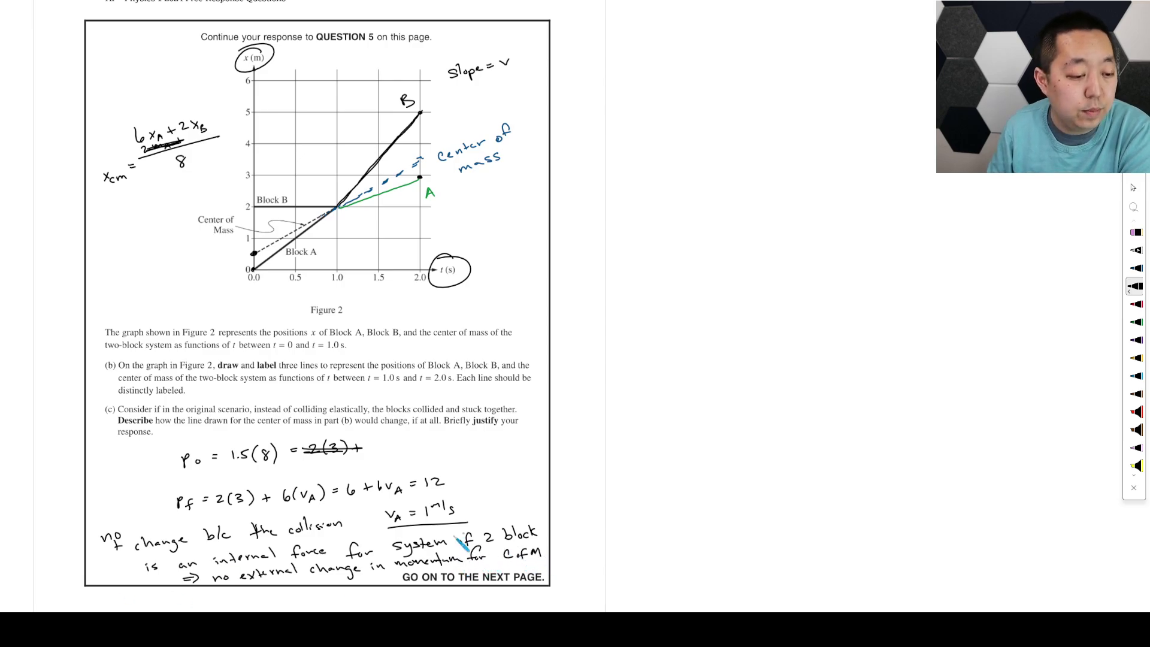